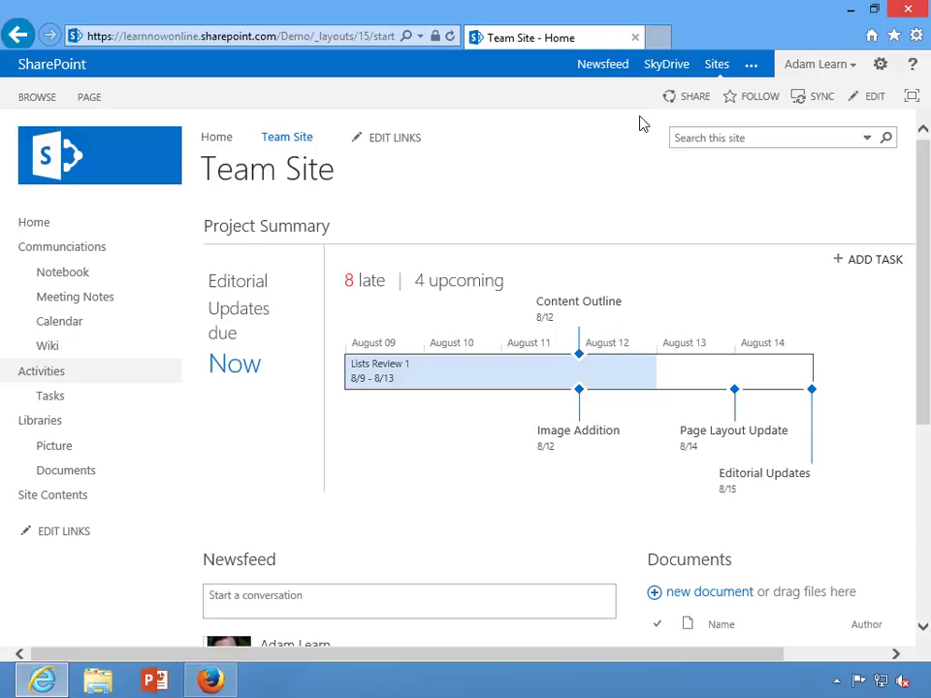
- Check who the Team Site is shared with by reviewing its full list of members, and close the list
left_click(687, 101)
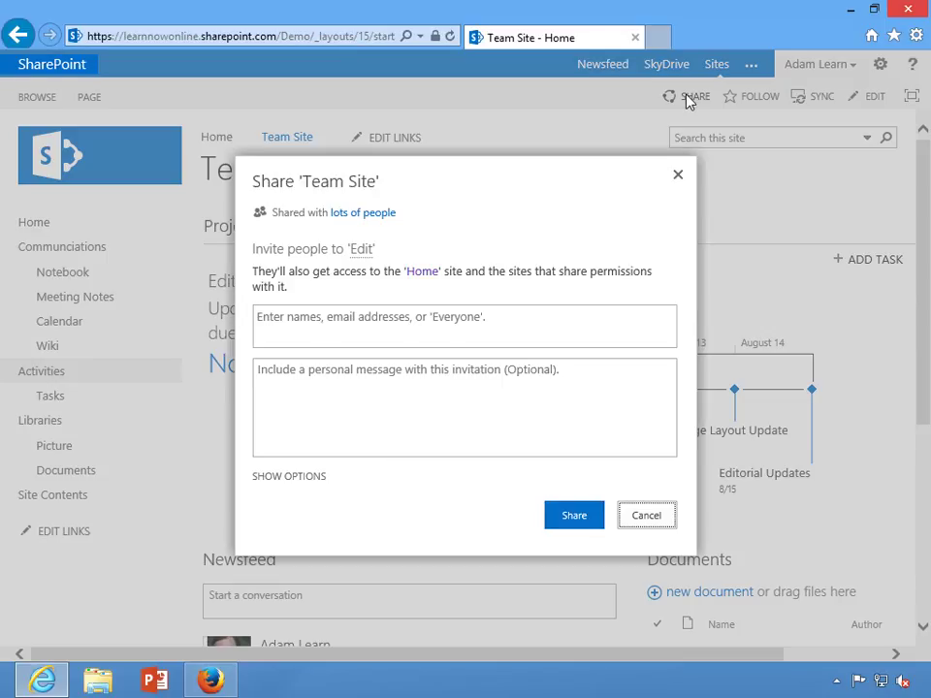
left_click(361, 212)
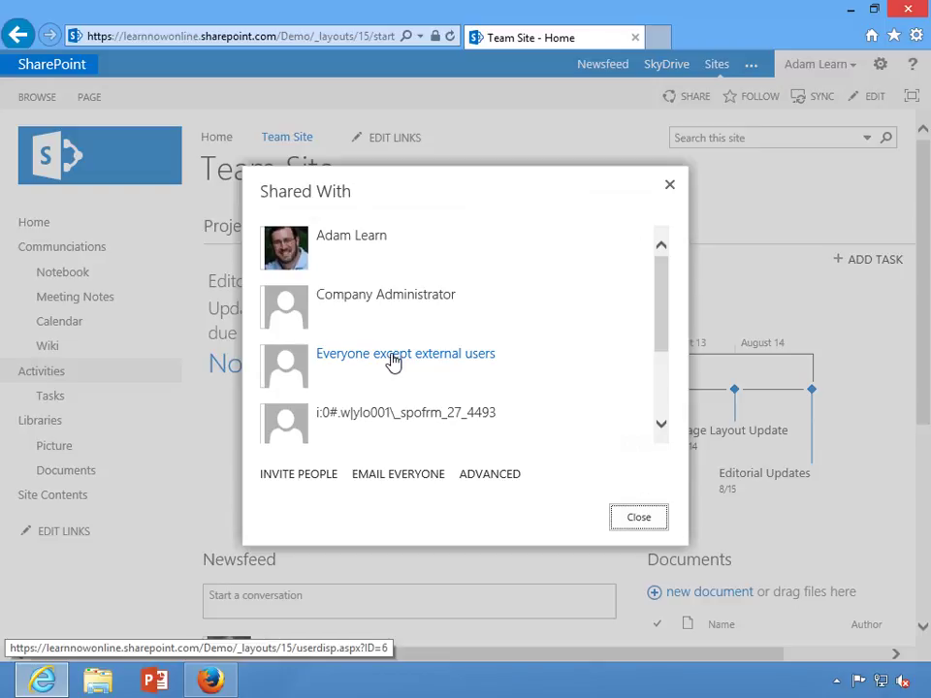
left_click_drag(657, 333, 659, 429)
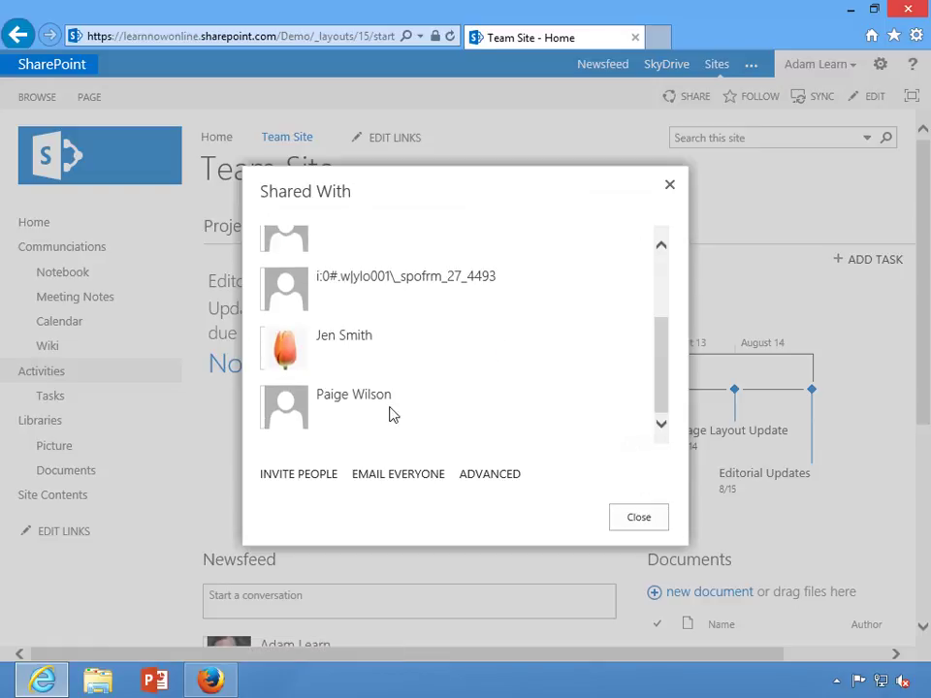
left_click(635, 524)
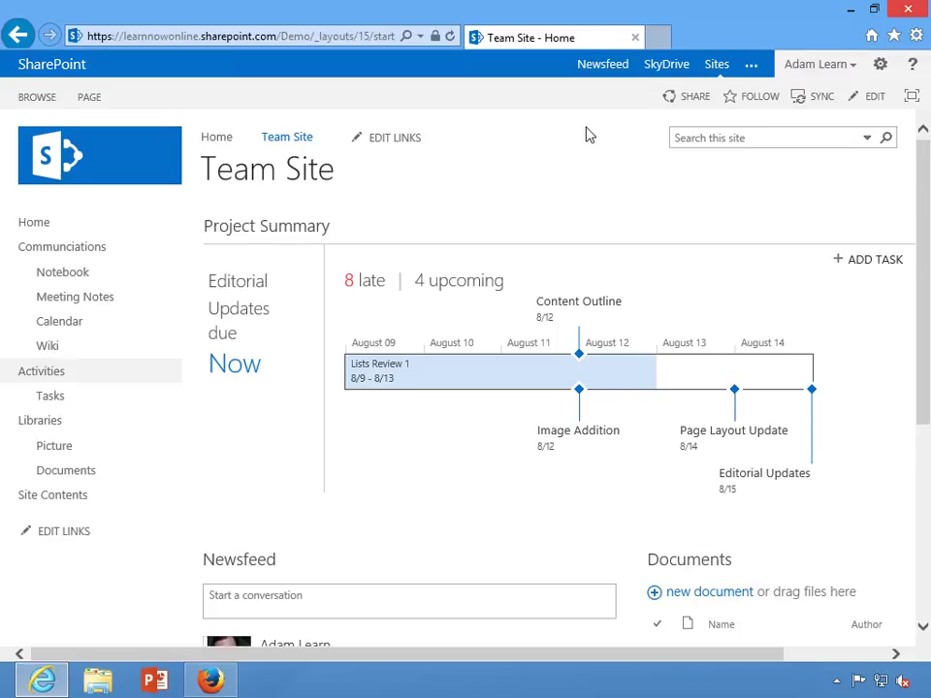
- Follow the Team Site and reopen its Demo site from the list of followed sites
left_click(756, 101)
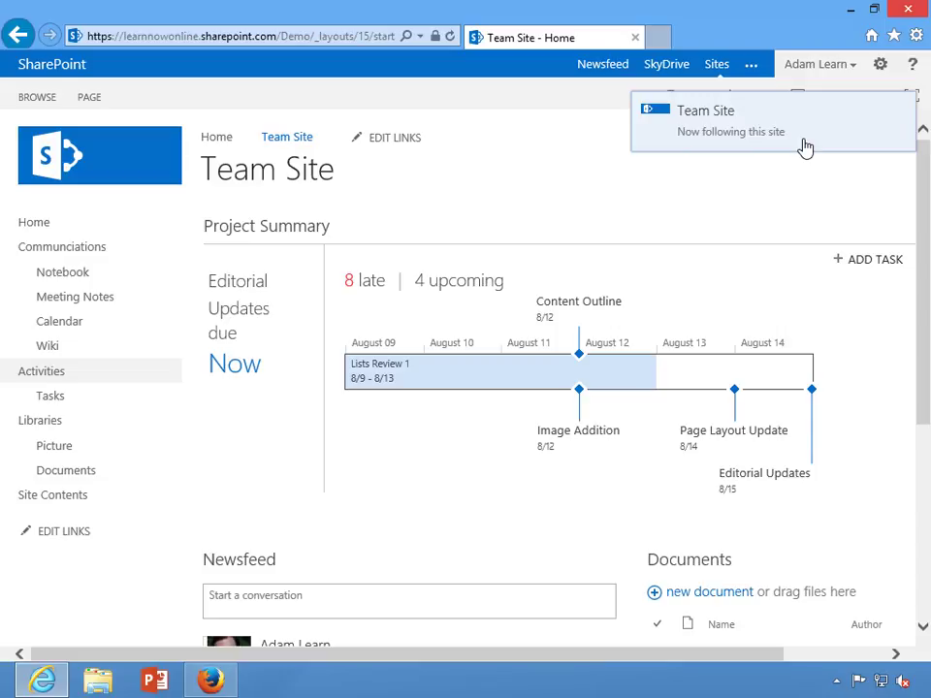
left_click(719, 68)
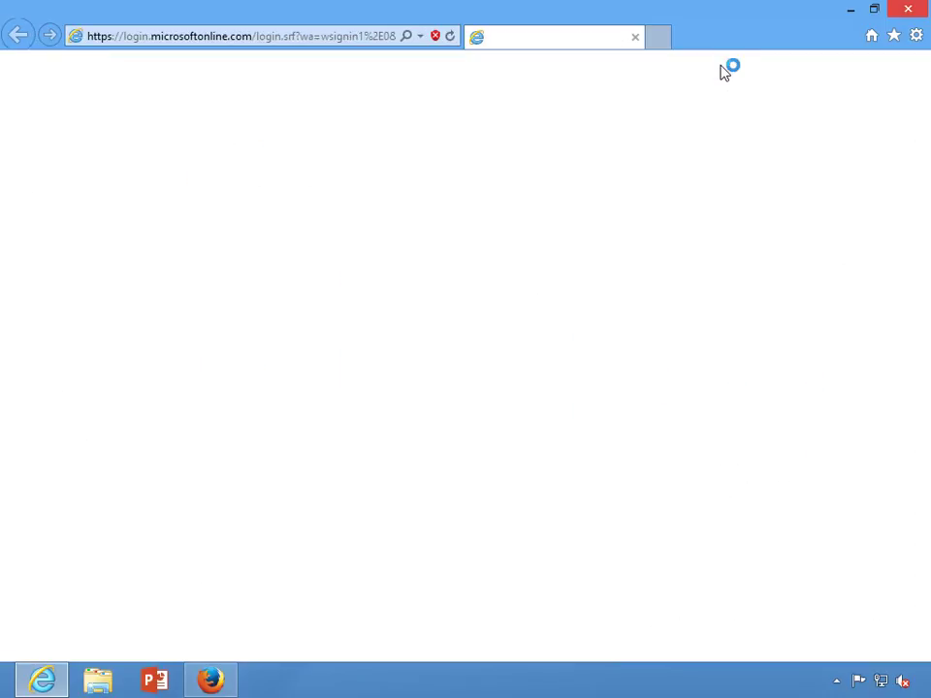
key("Return")
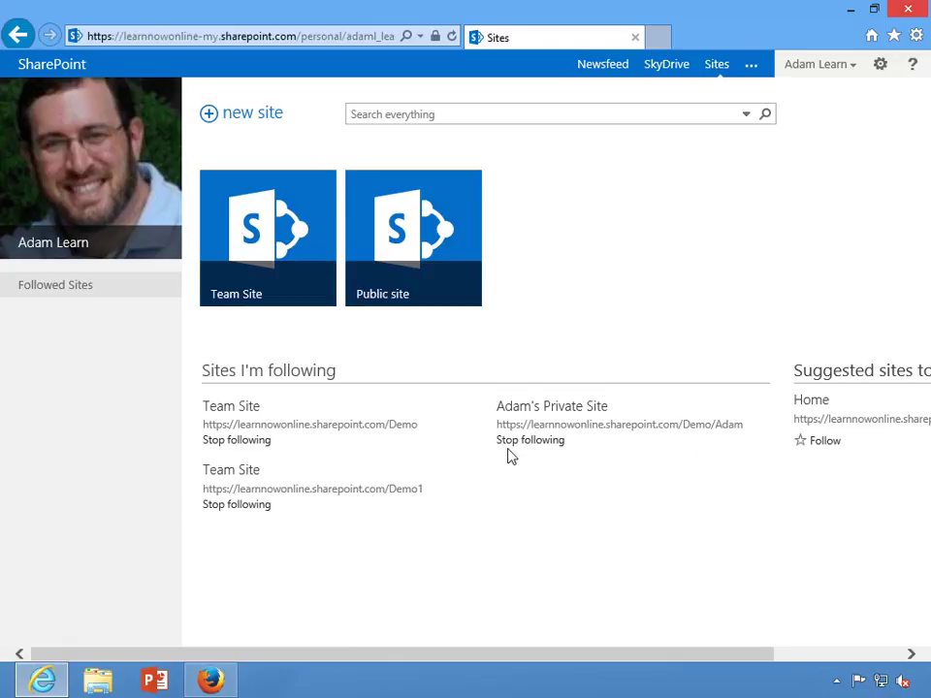
left_click(242, 411)
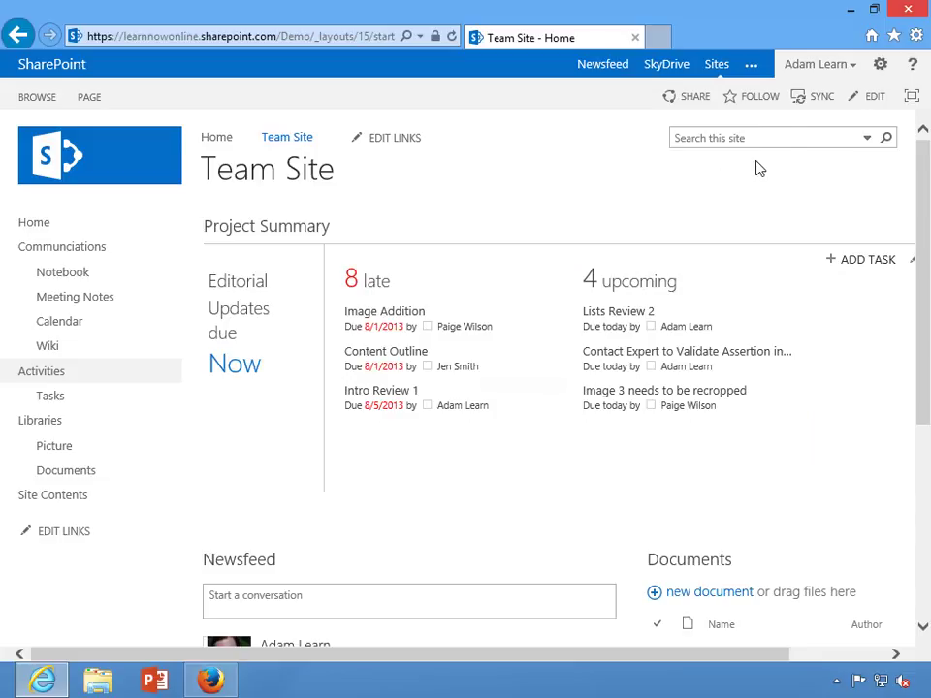
- Sync the Team Site's documents to the computer with SkyDrive Pro and close the sync window
left_click(820, 103)
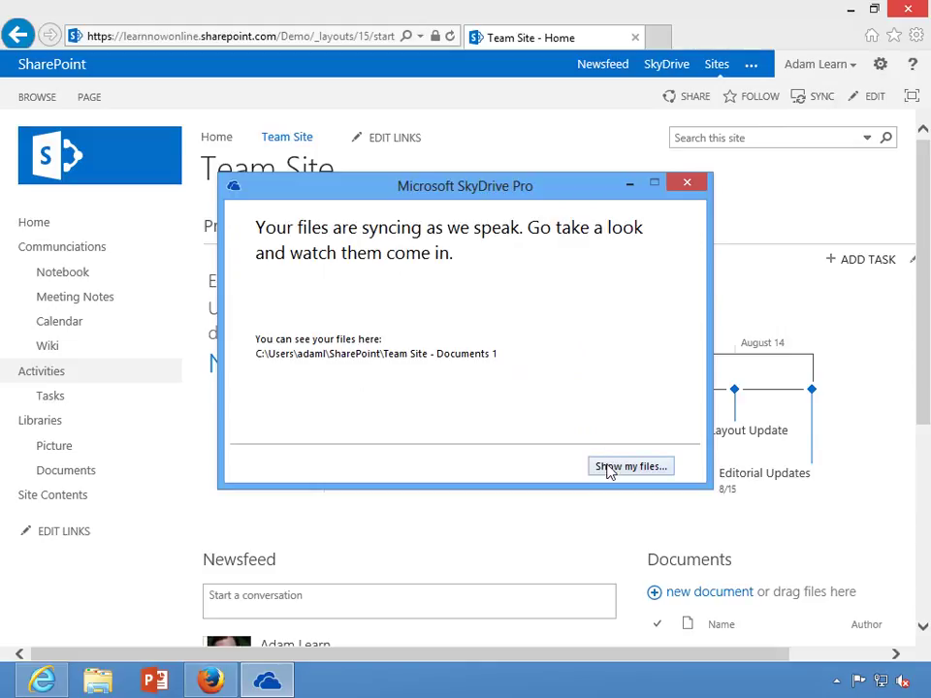
left_click(695, 186)
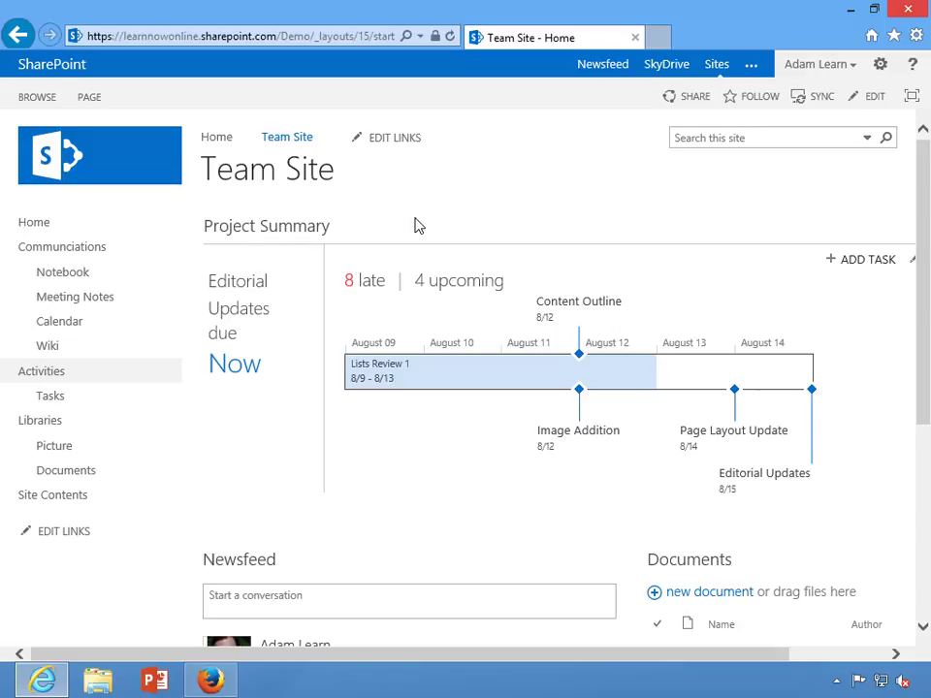
- Look over the home page's Newsfeed and Documents sections, and open the full Documents library to examine its review date and status columns
scroll(419, 225, "down", 1)
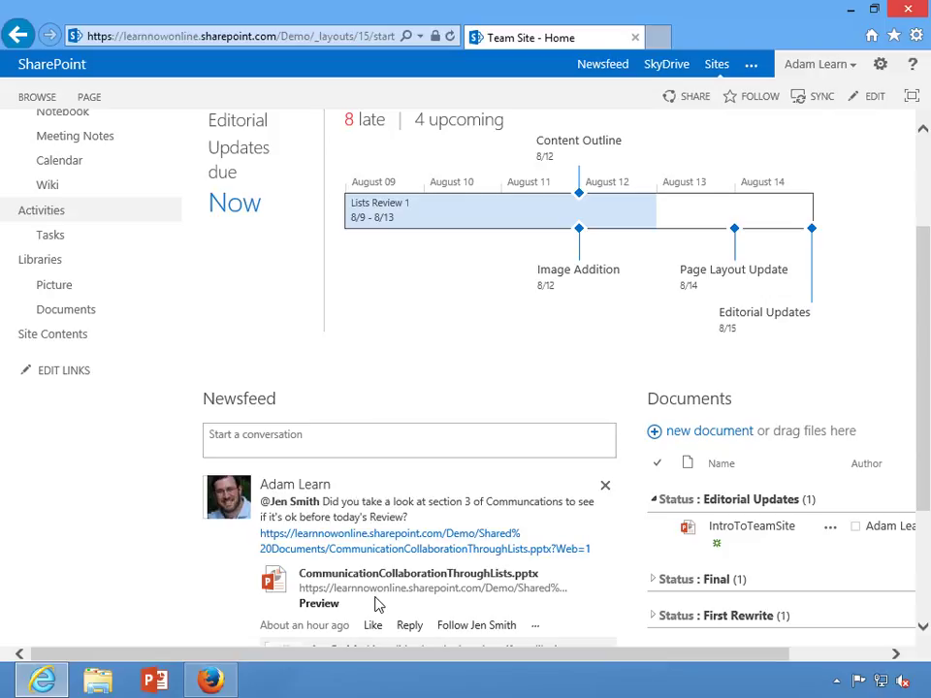
left_click_drag(482, 660, 597, 663)
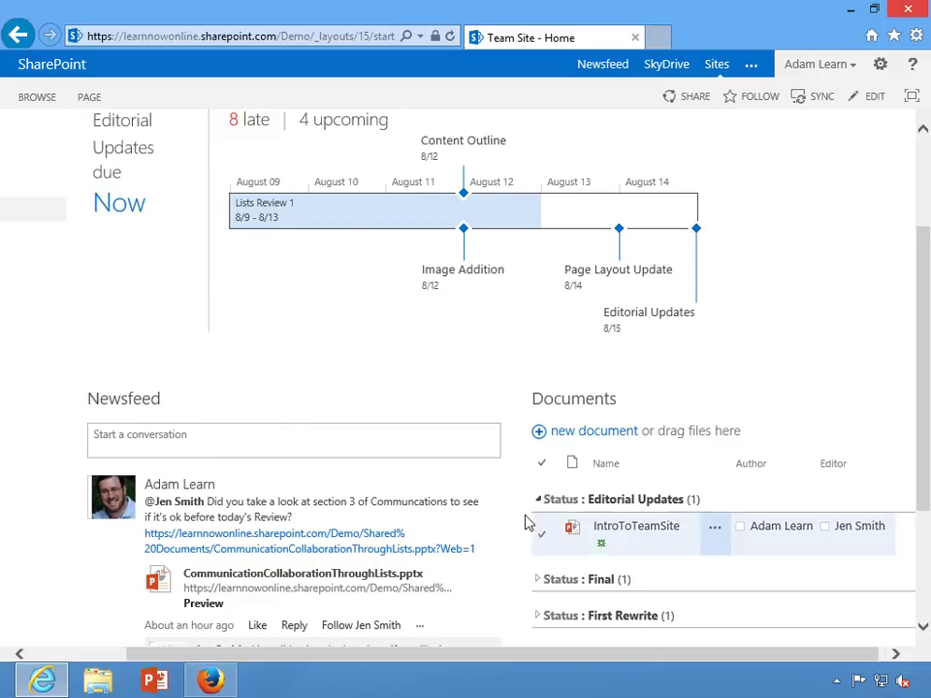
scroll(526, 520, "down", 1)
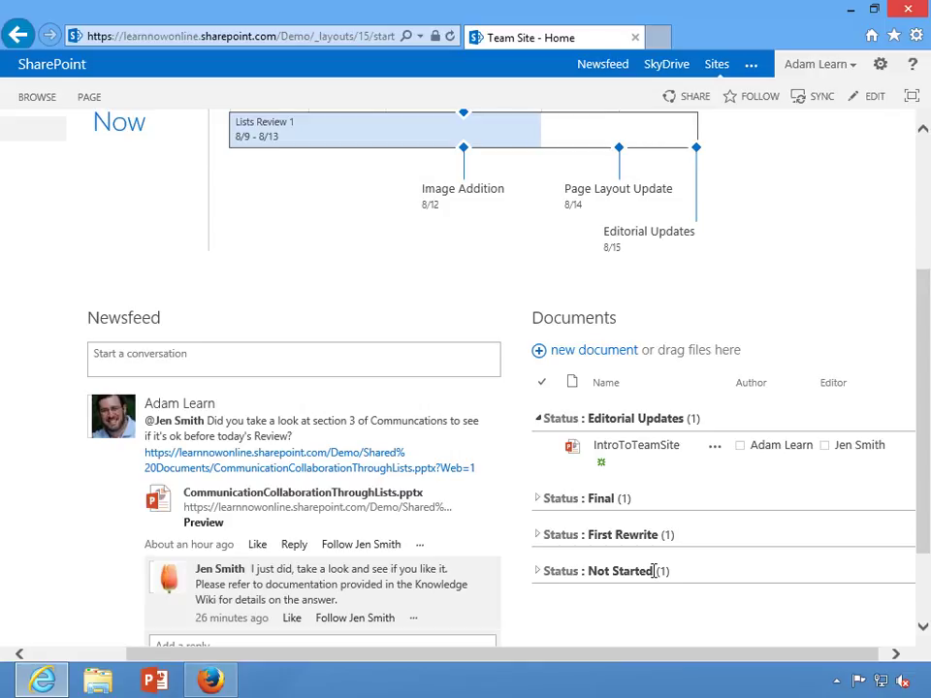
left_click(576, 326)
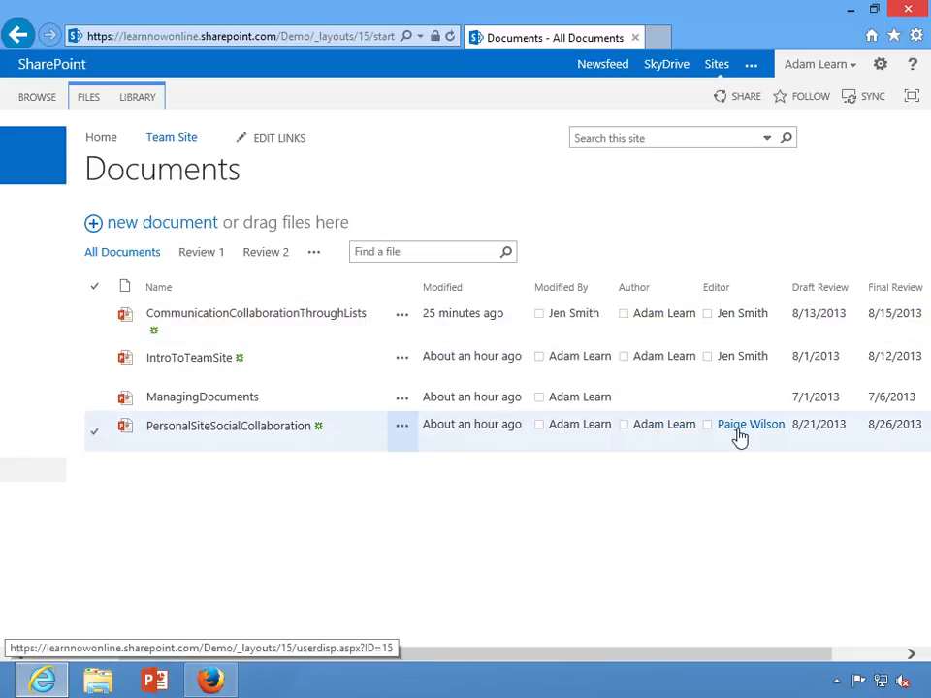
left_click_drag(773, 656, 882, 653)
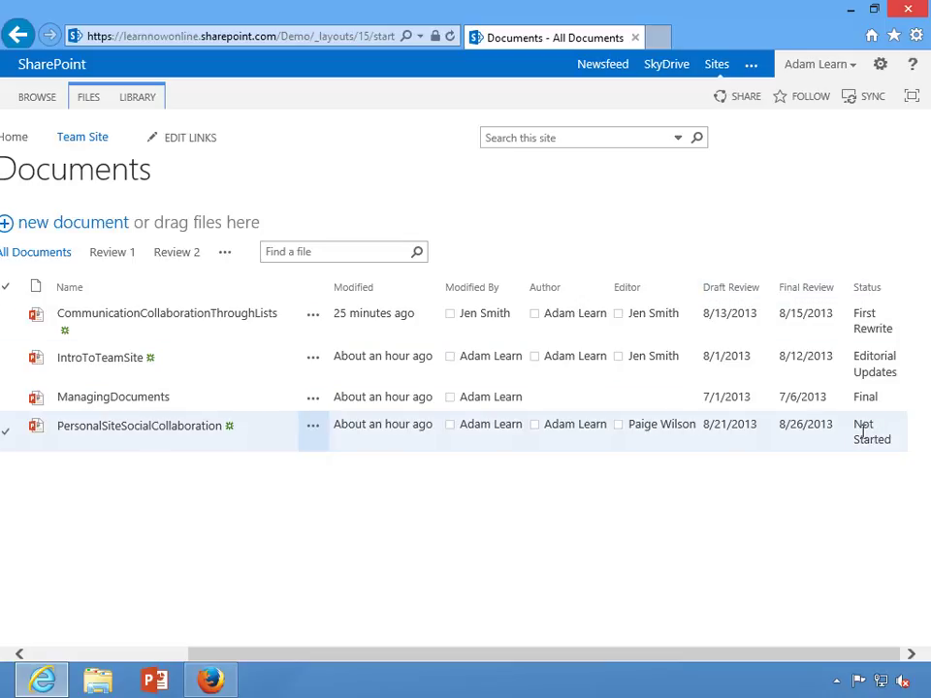
left_click_drag(854, 661, 638, 646)
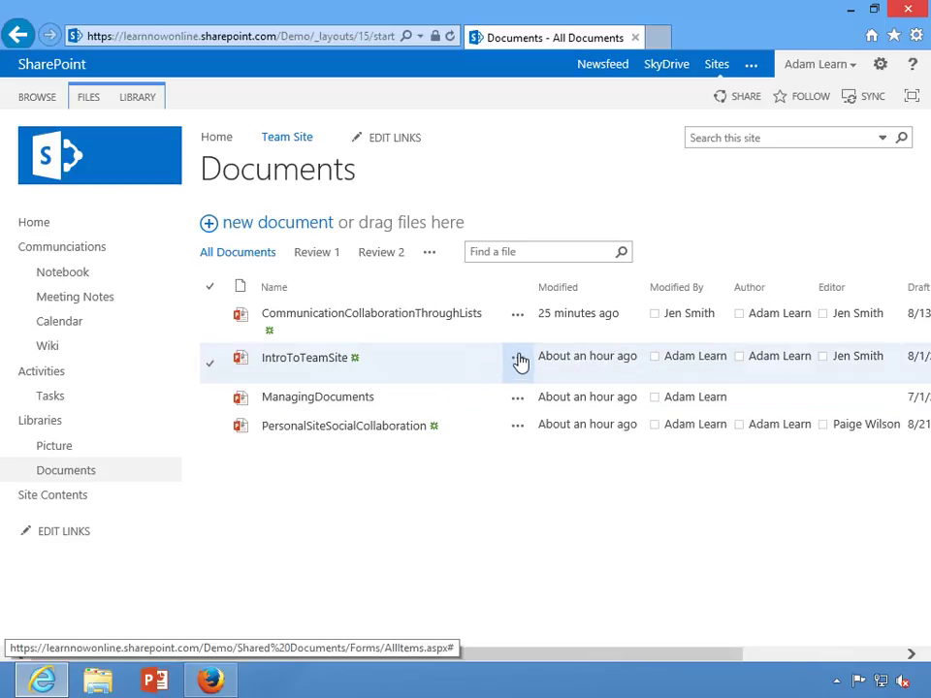
- Follow the IntroToTeamSite presentation in the Documents library
left_click(519, 359)
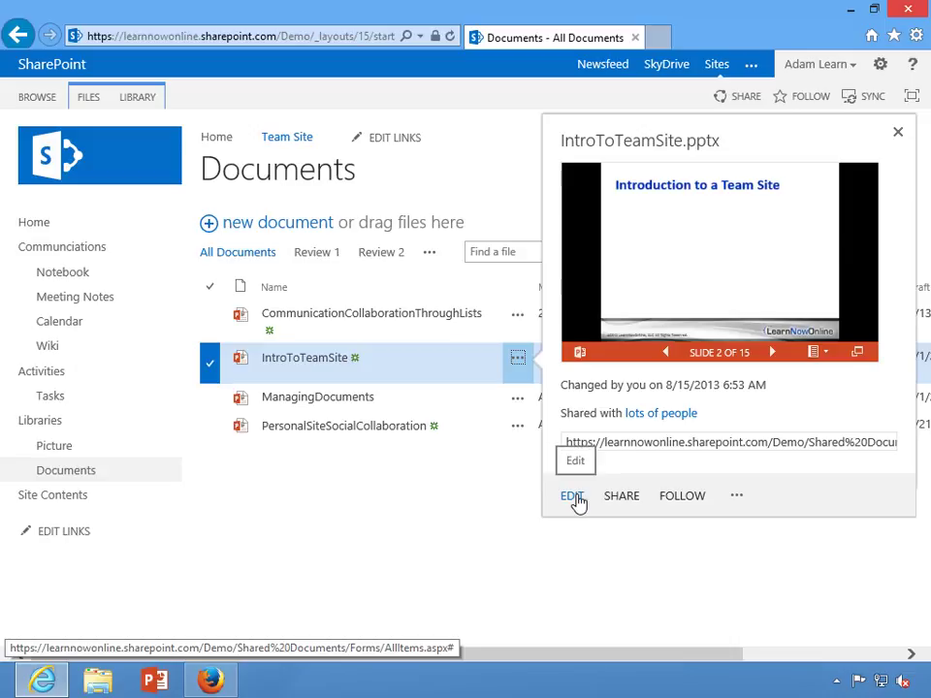
left_click(682, 497)
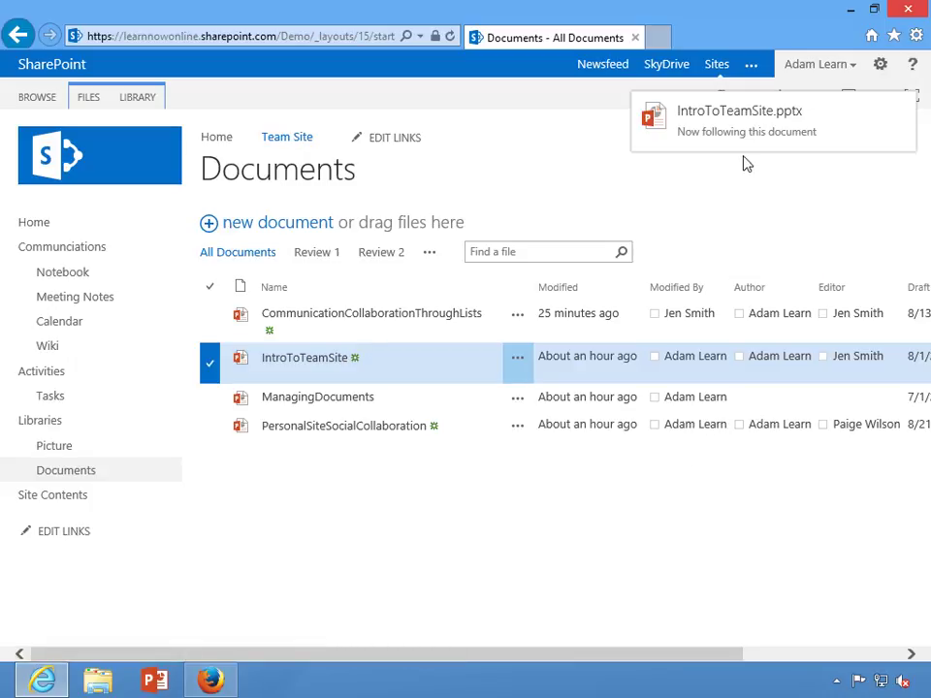
- Open the editable properties of IntroToTeamSite, examine the available Status choices, and leave the form without saving
left_click(515, 364)
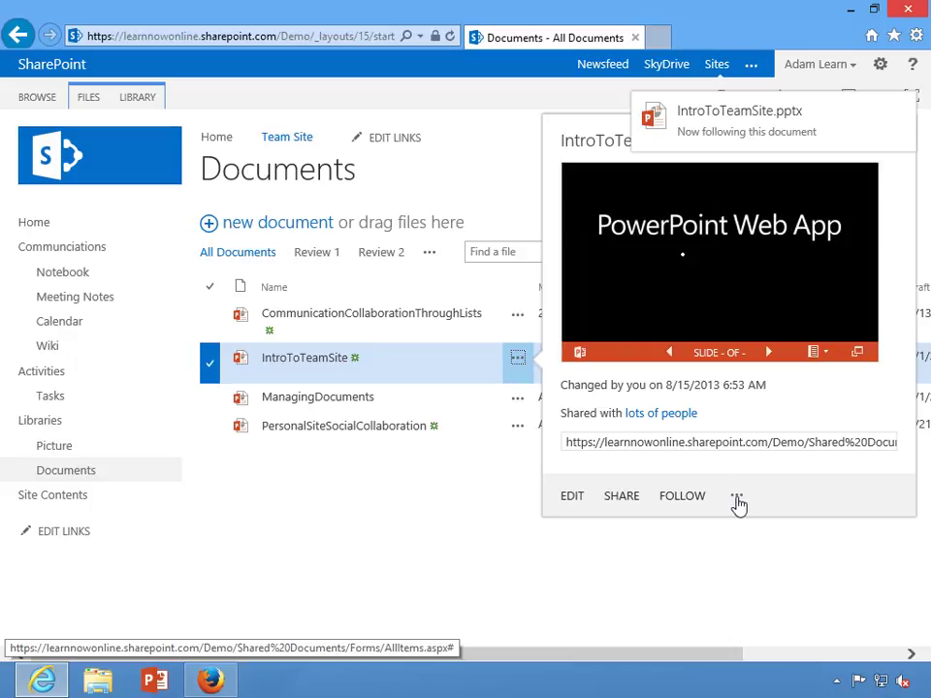
left_click(737, 499)
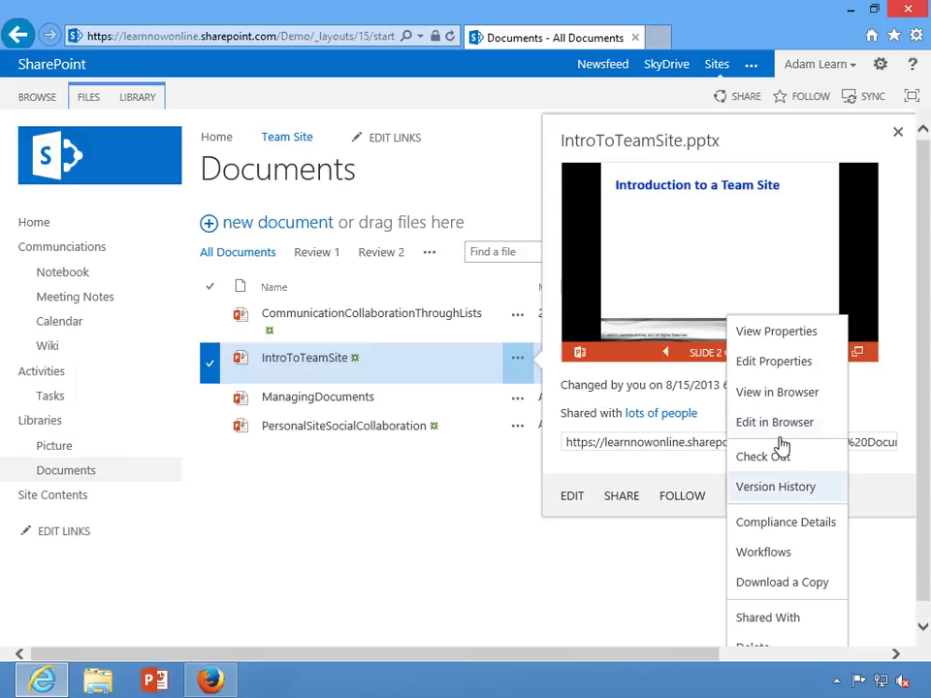
left_click(774, 362)
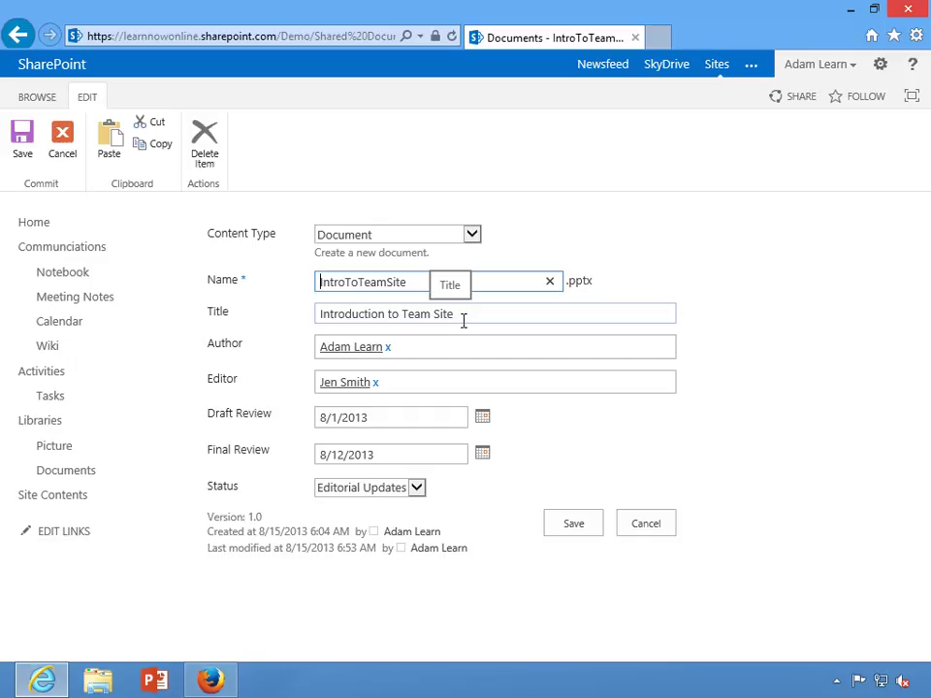
left_click(419, 490)
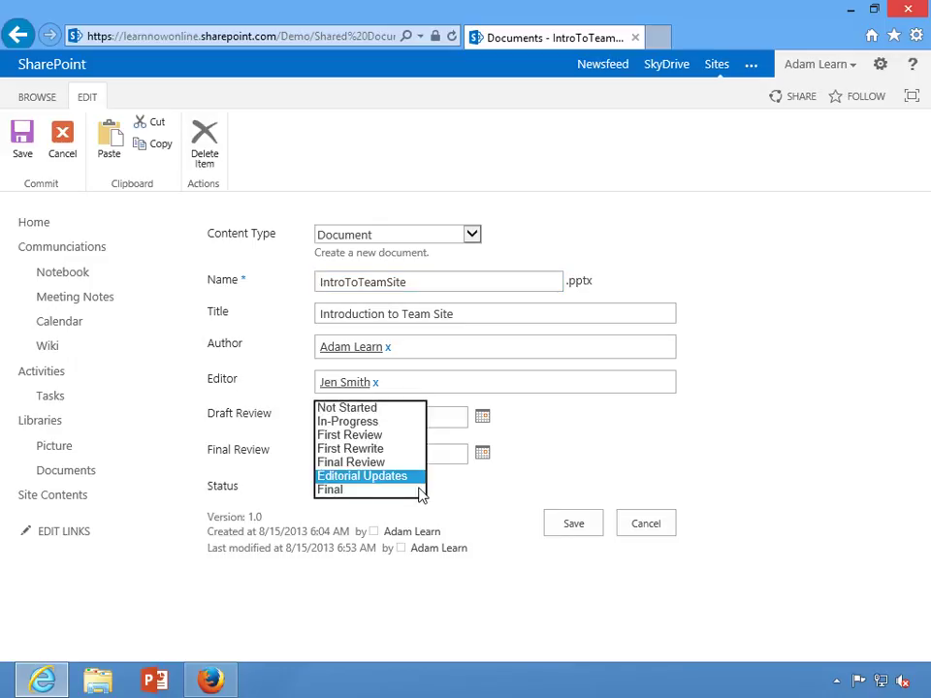
left_click(416, 481)
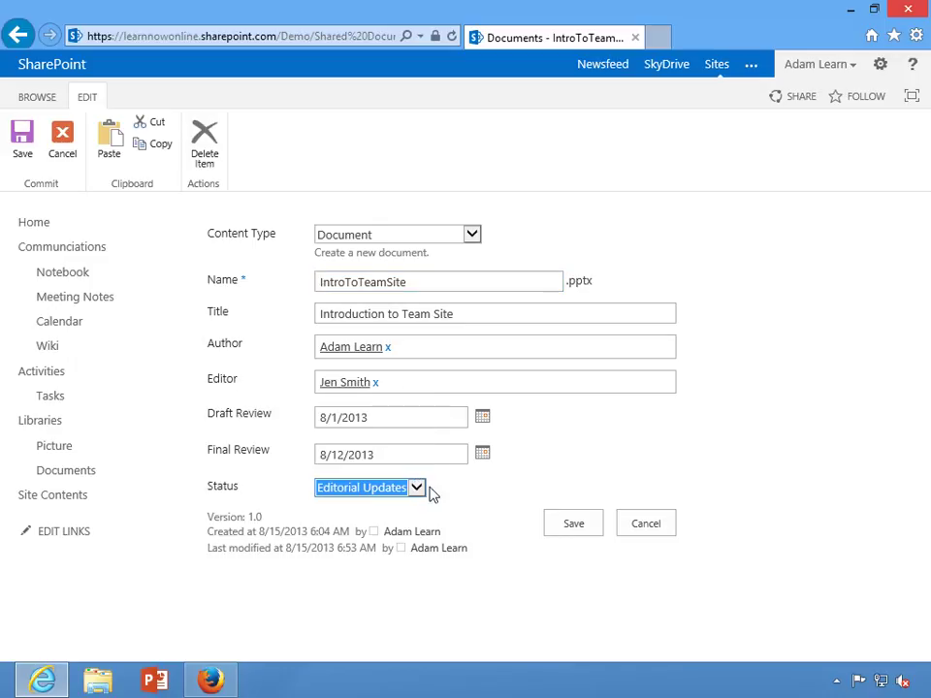
left_click(648, 531)
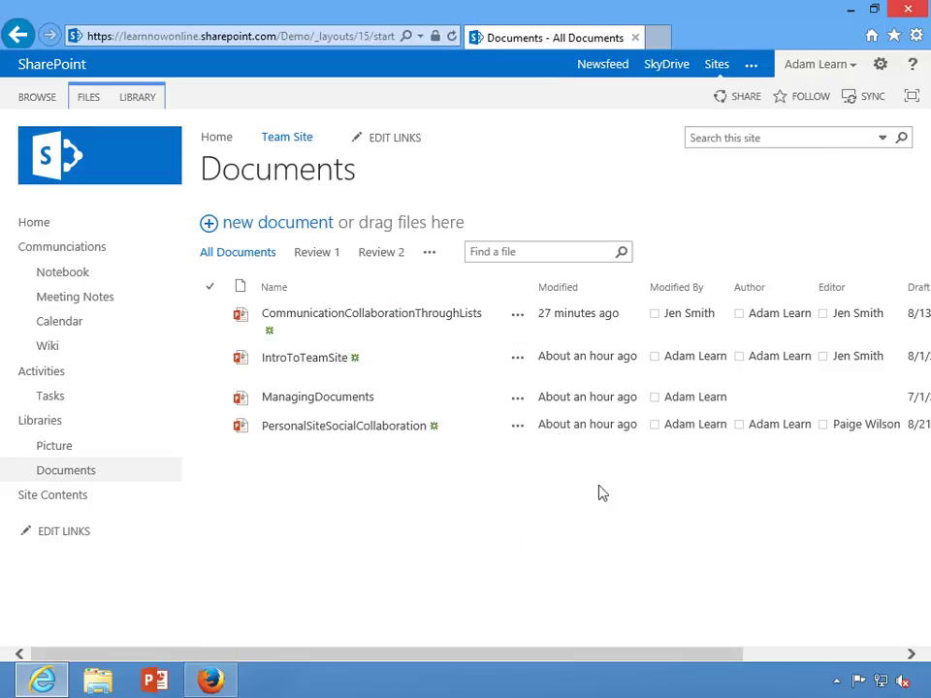
- View the version history of IntroToTeamSite, and close it along with the document's preview
left_click(518, 362)
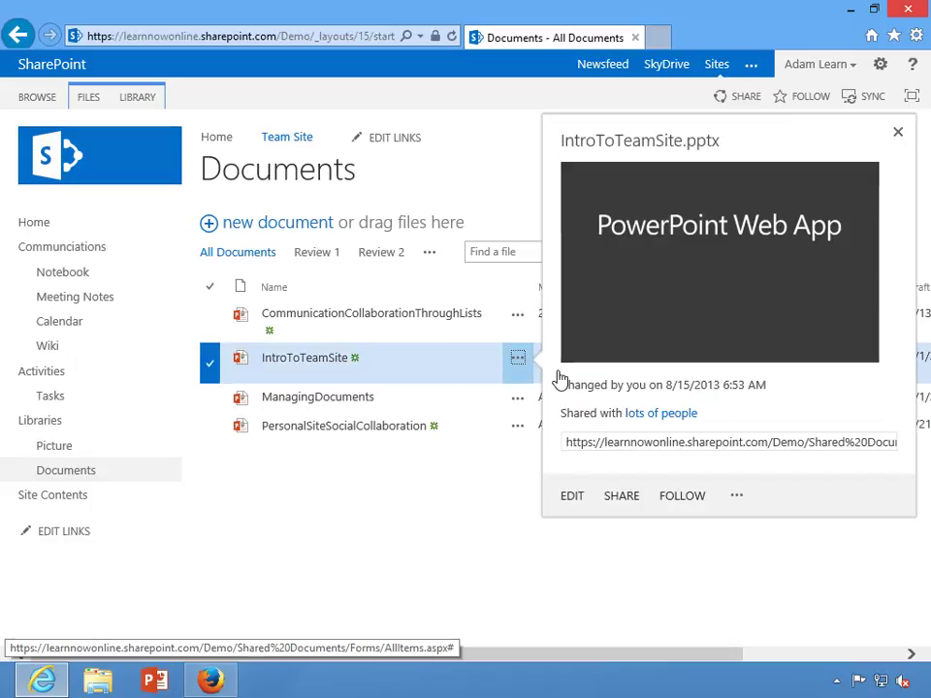
left_click(739, 499)
left_click(755, 489)
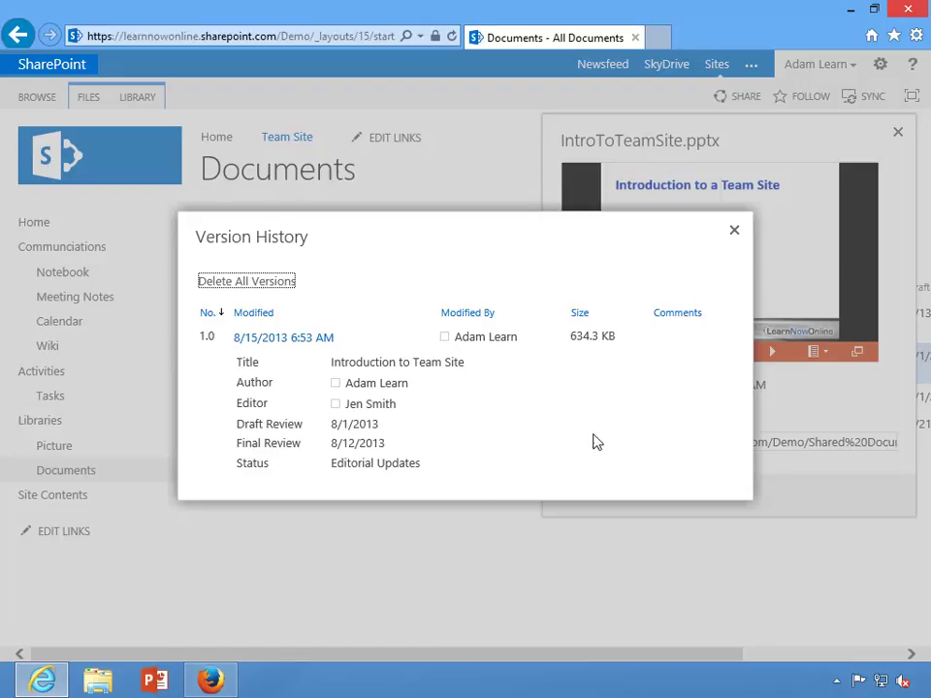
left_click(735, 233)
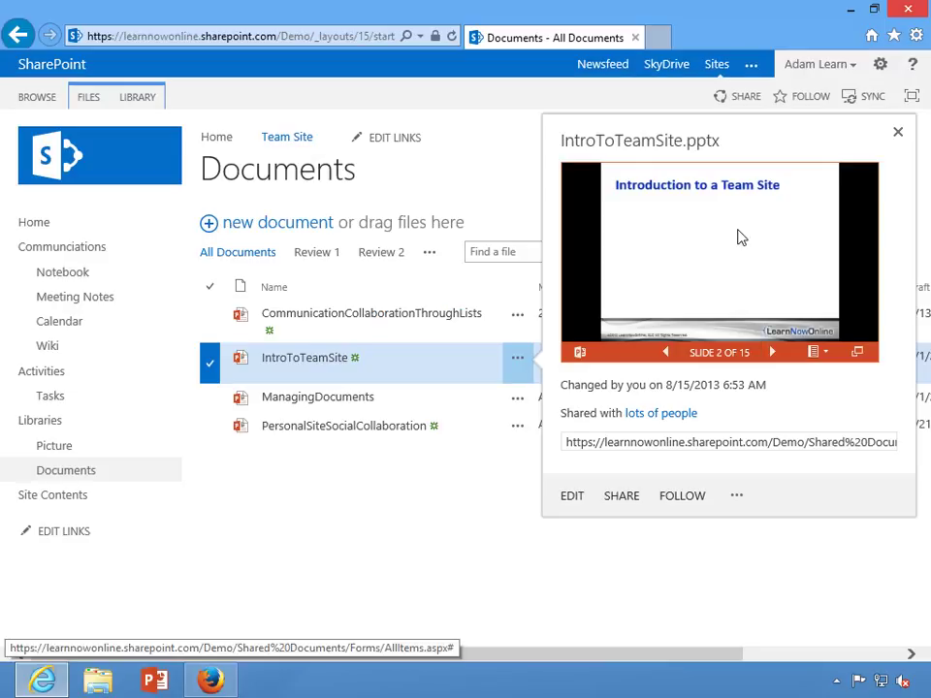
left_click(381, 474)
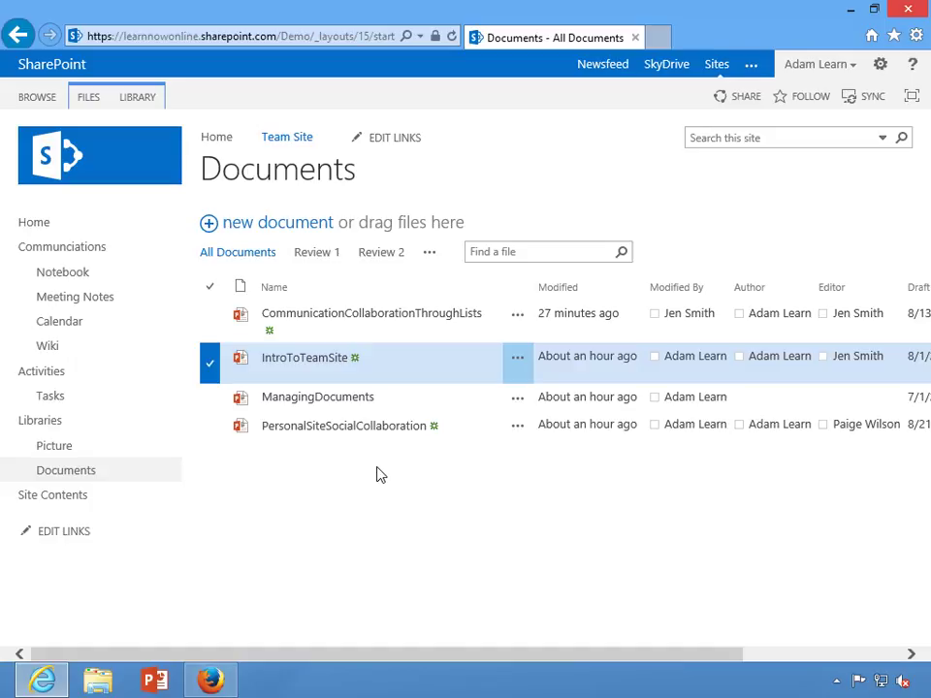
- Open the site's Tasks list and filter its Training column to Introduction to Team Site
left_click(54, 398)
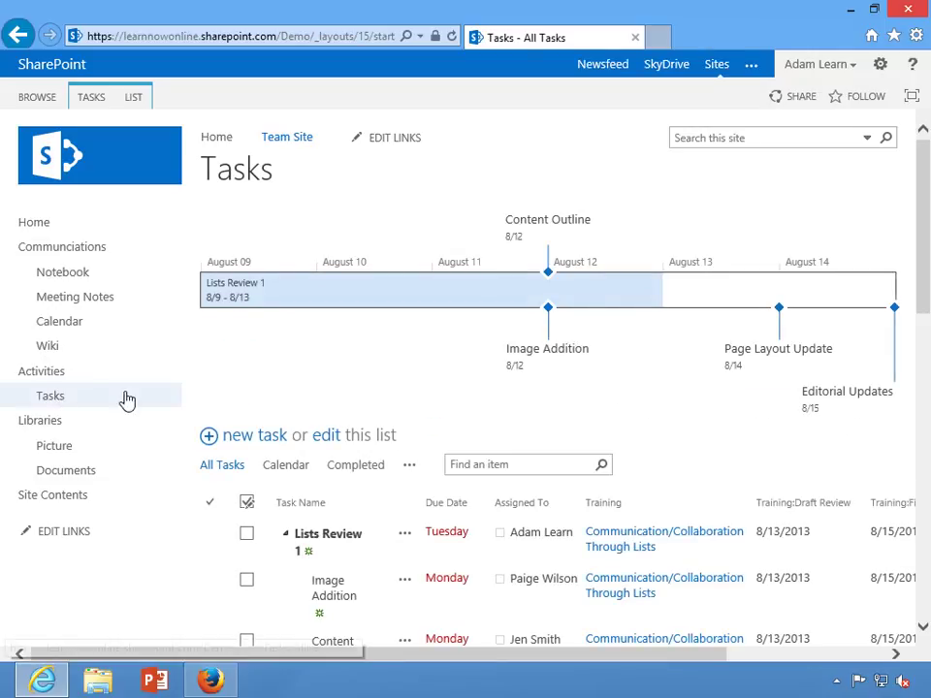
scroll(264, 392, "down", 1)
scroll(264, 392, "down", 2)
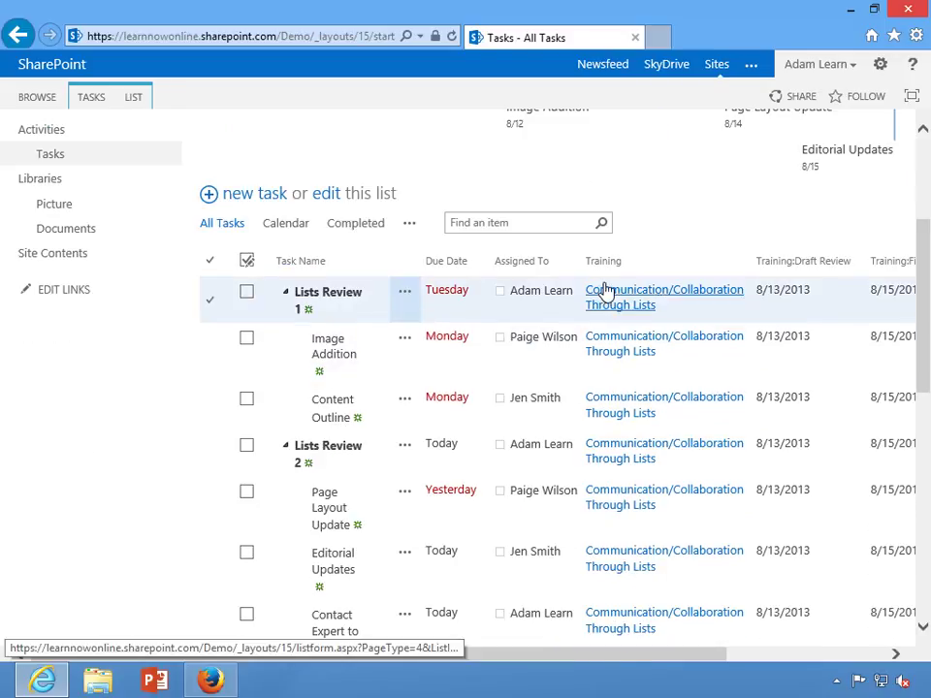
left_click(743, 263)
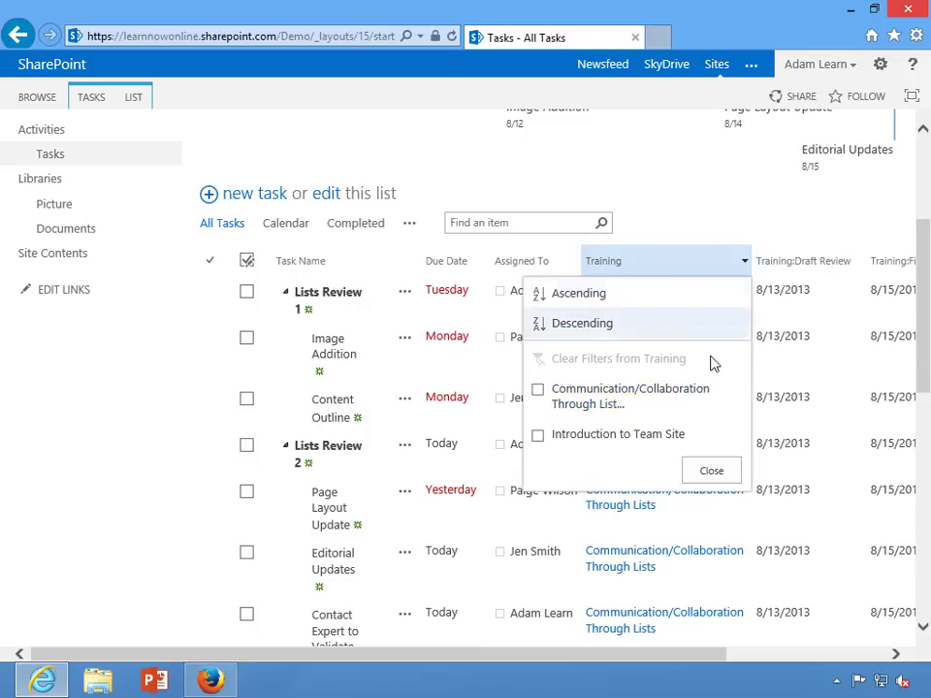
left_click(539, 438)
left_click(726, 470)
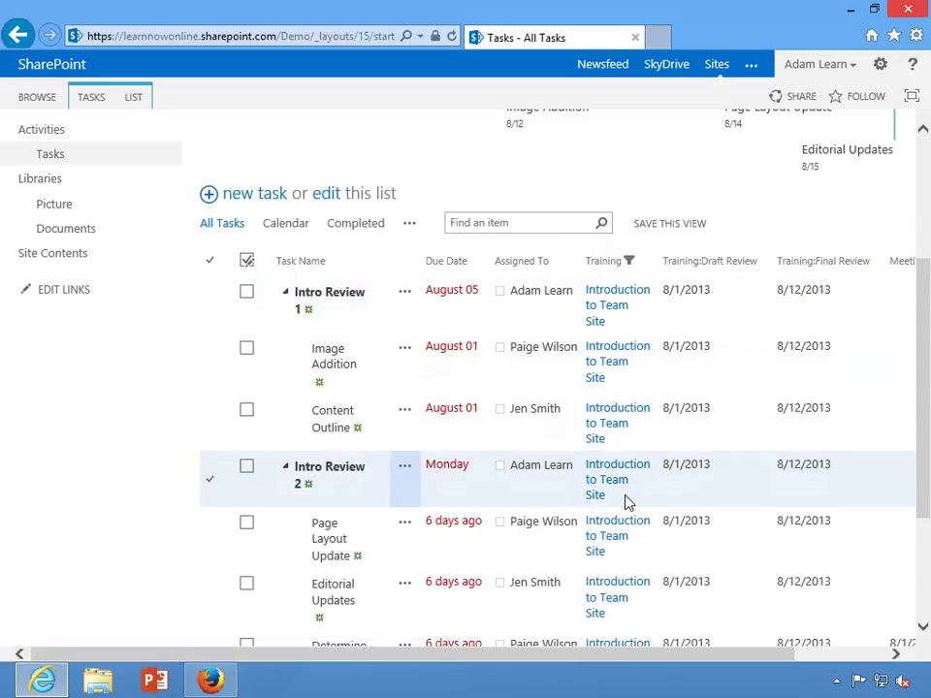
- Clear the filter from the Tasks list's Training column so that tasks for every training are listed
scroll(626, 501, "down", 1)
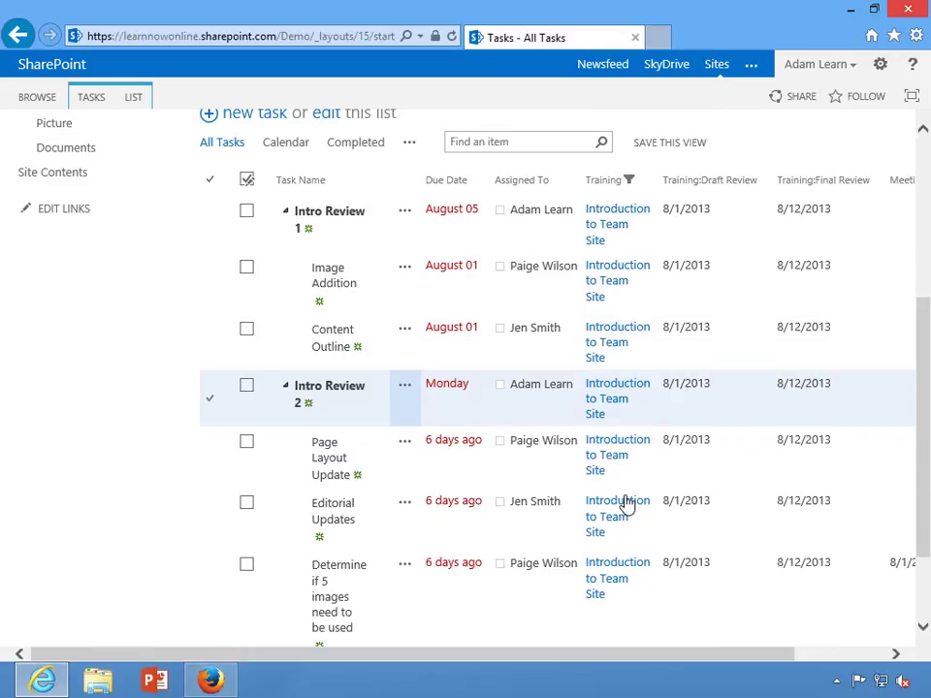
scroll(625, 505, "up", 2)
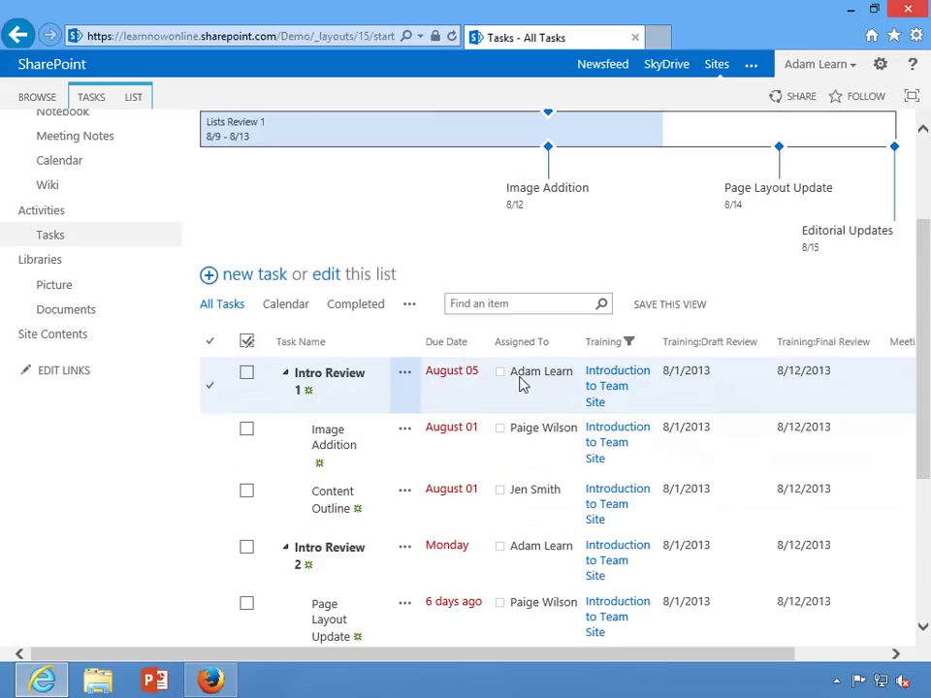
left_click(650, 345)
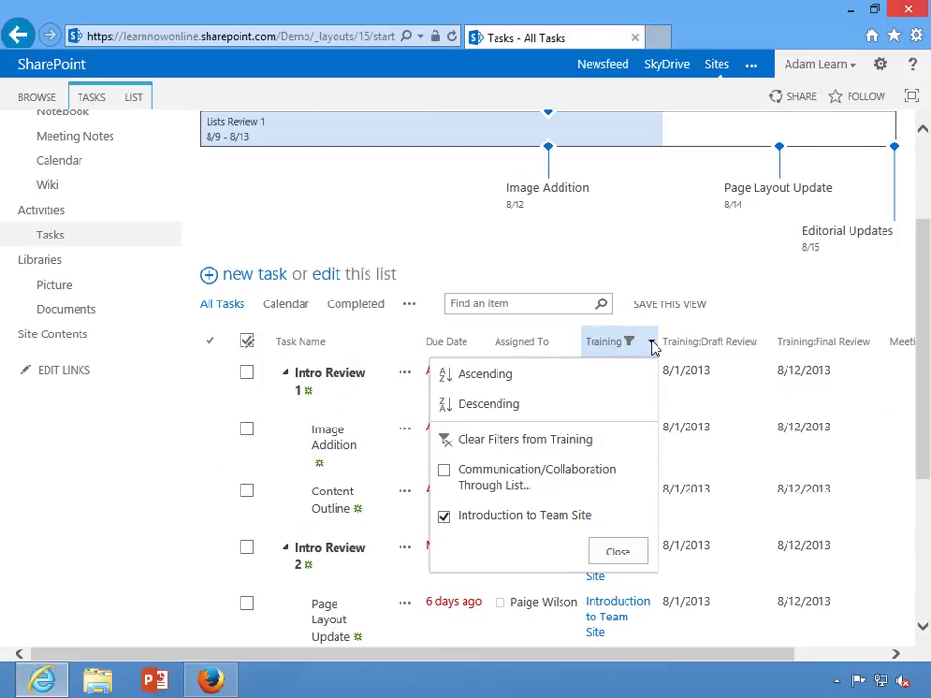
left_click(456, 447)
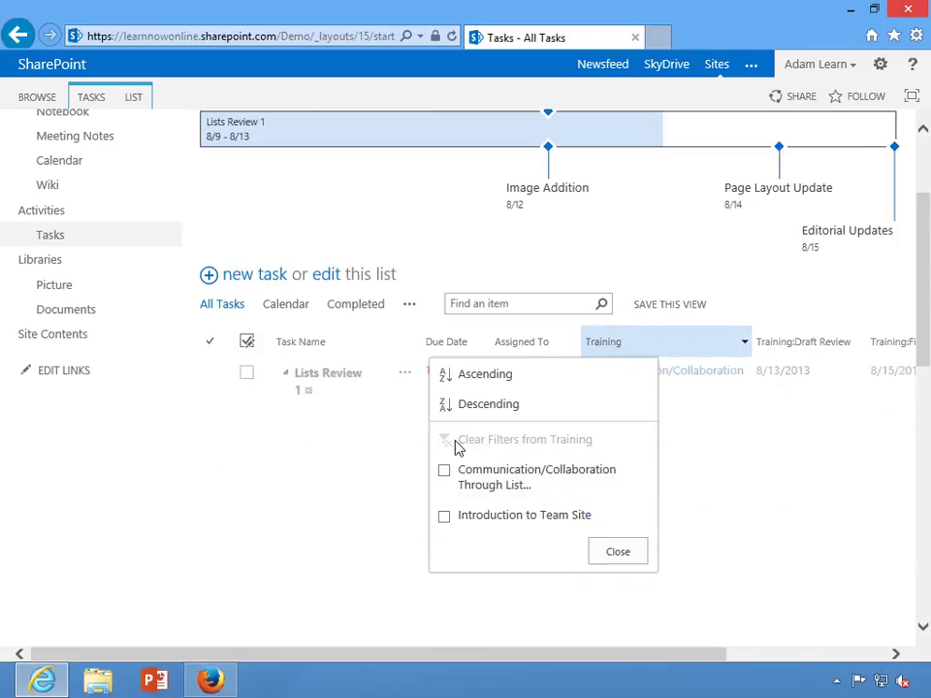
left_click(616, 558)
- Add the Lists Review 2 task to the timeline above the Tasks list
scroll(507, 265, "up", 3)
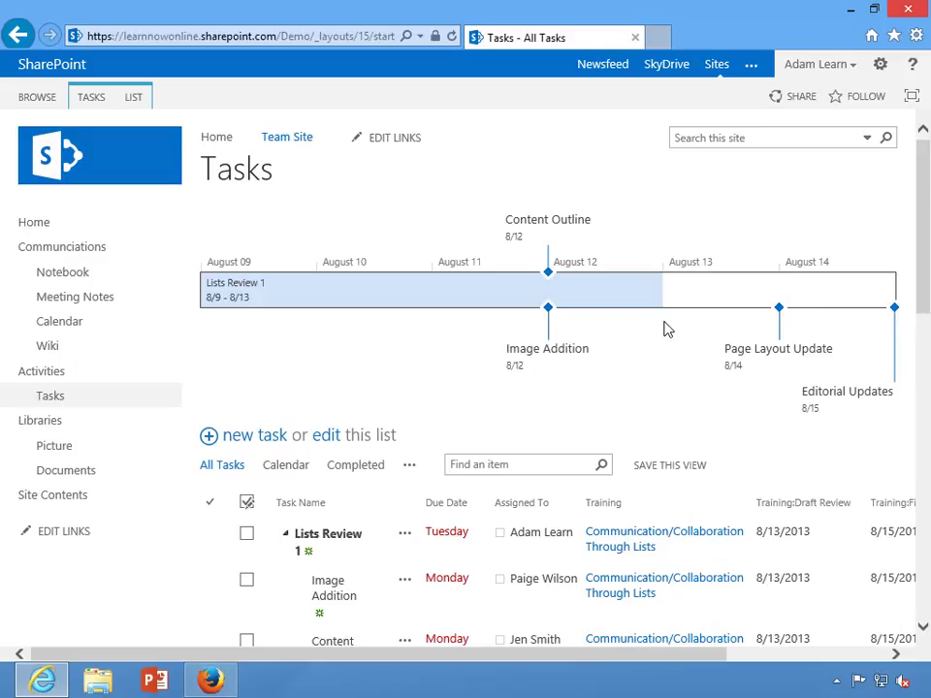
scroll(668, 330, "down", 3)
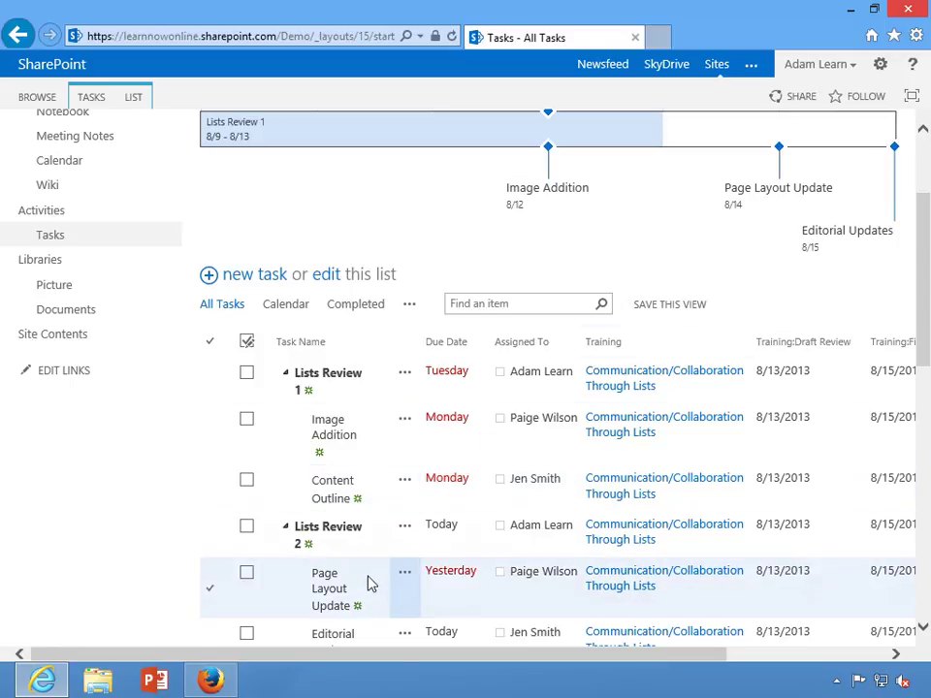
scroll(370, 583, "down", 3)
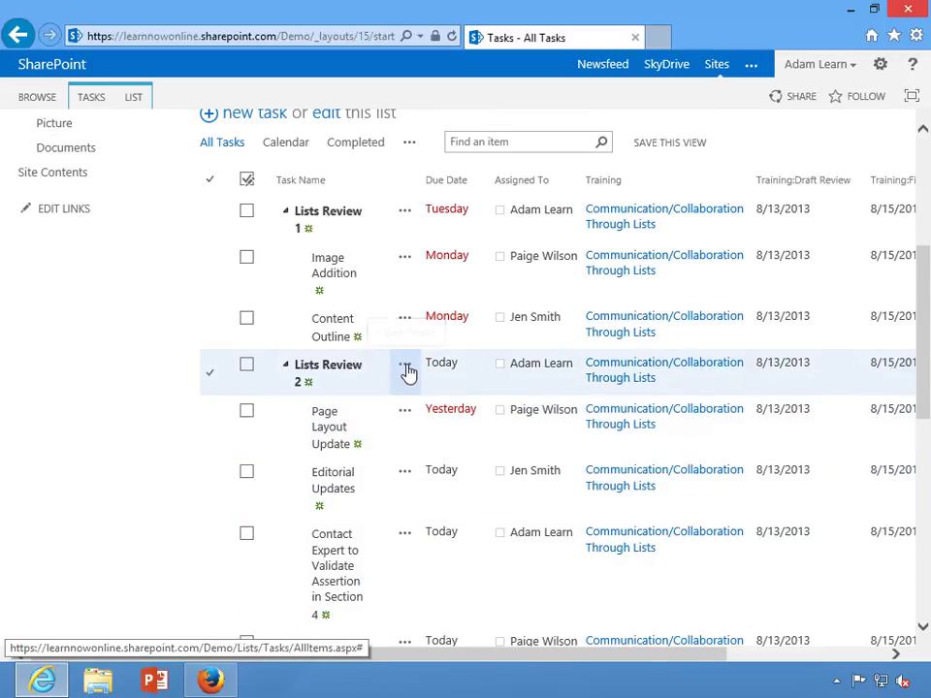
left_click(407, 373)
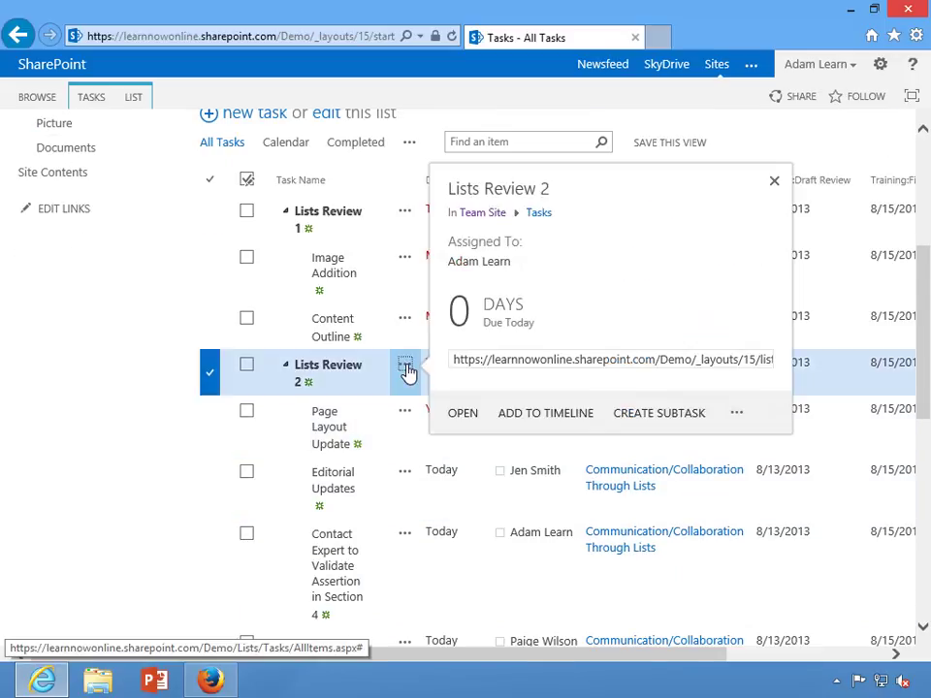
left_click(531, 415)
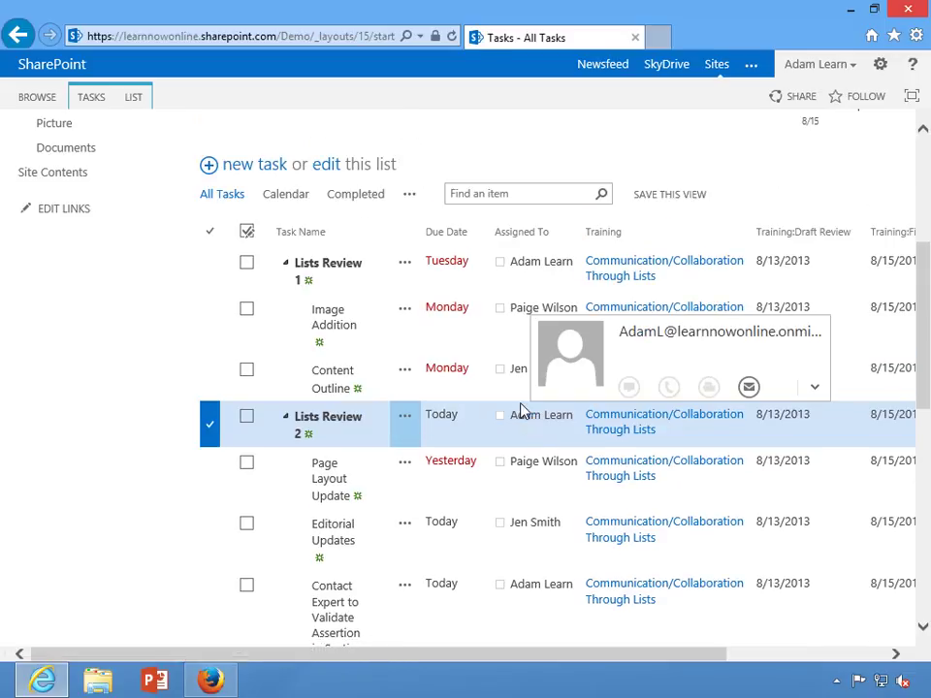
scroll(521, 412, "up", 3)
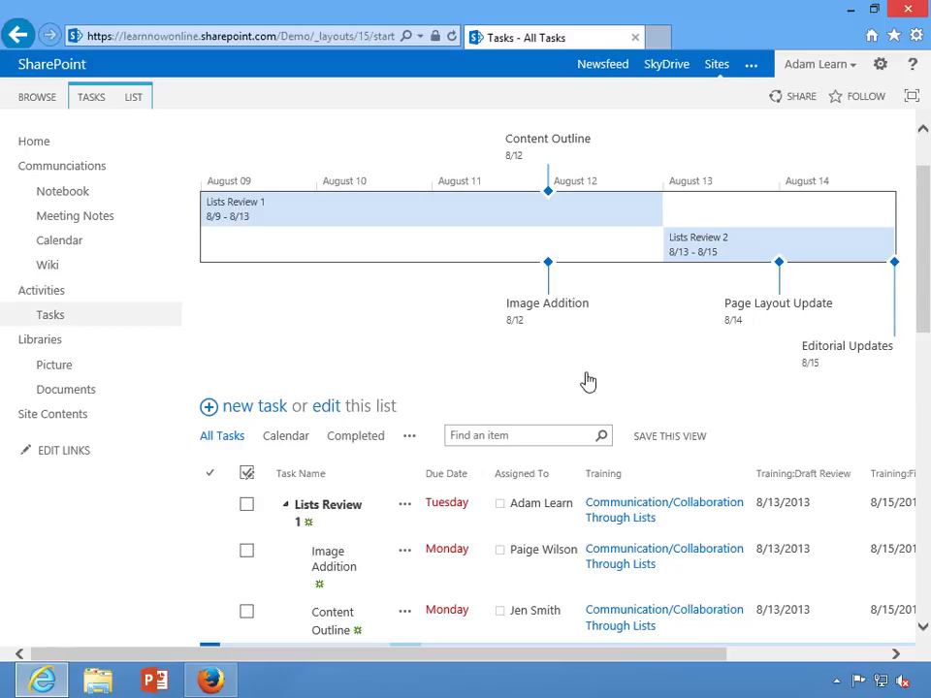
- Switch the Tasks list to the My Tasks view and open the Lists Review 1 task
left_click(410, 438)
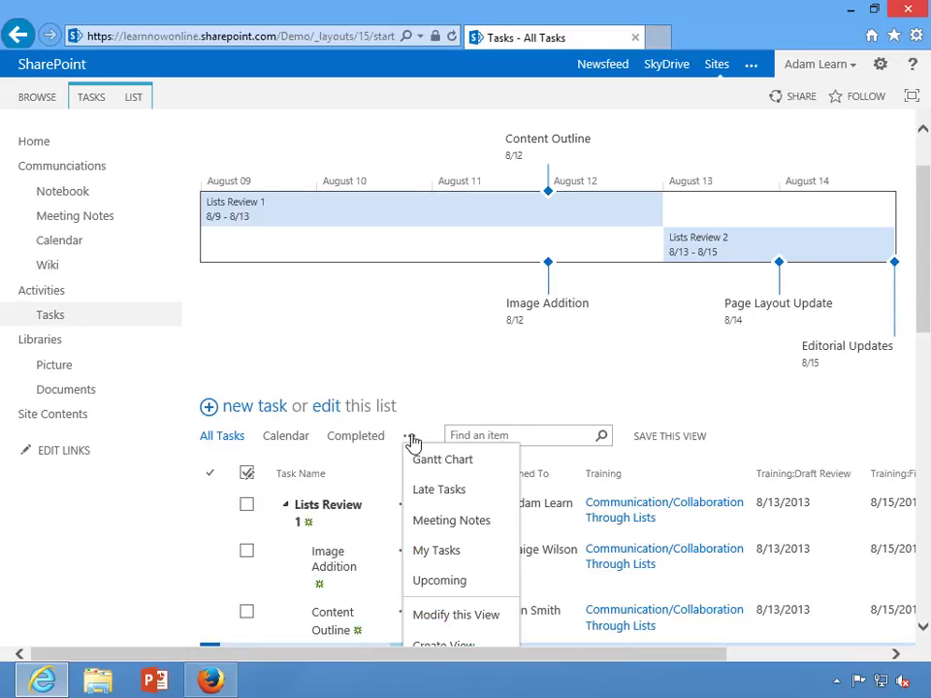
left_click(452, 552)
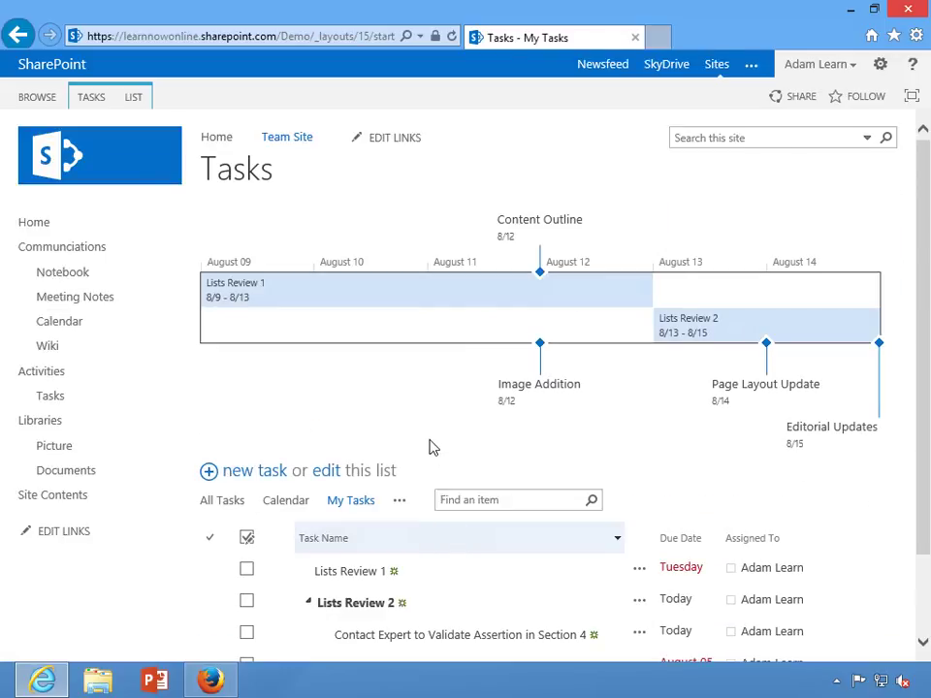
scroll(434, 447, "down", 2)
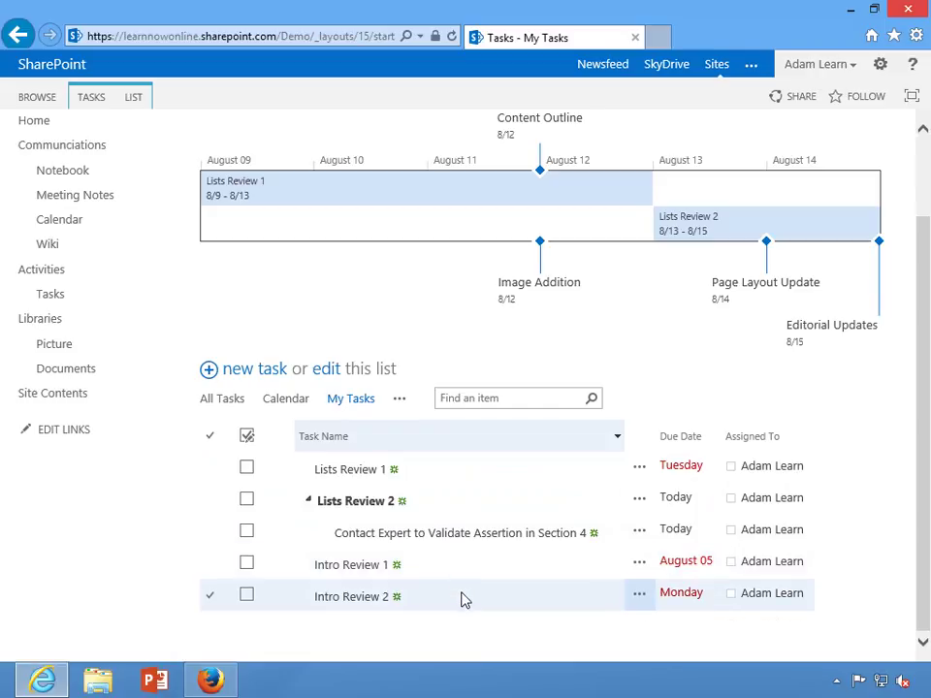
left_click(640, 472)
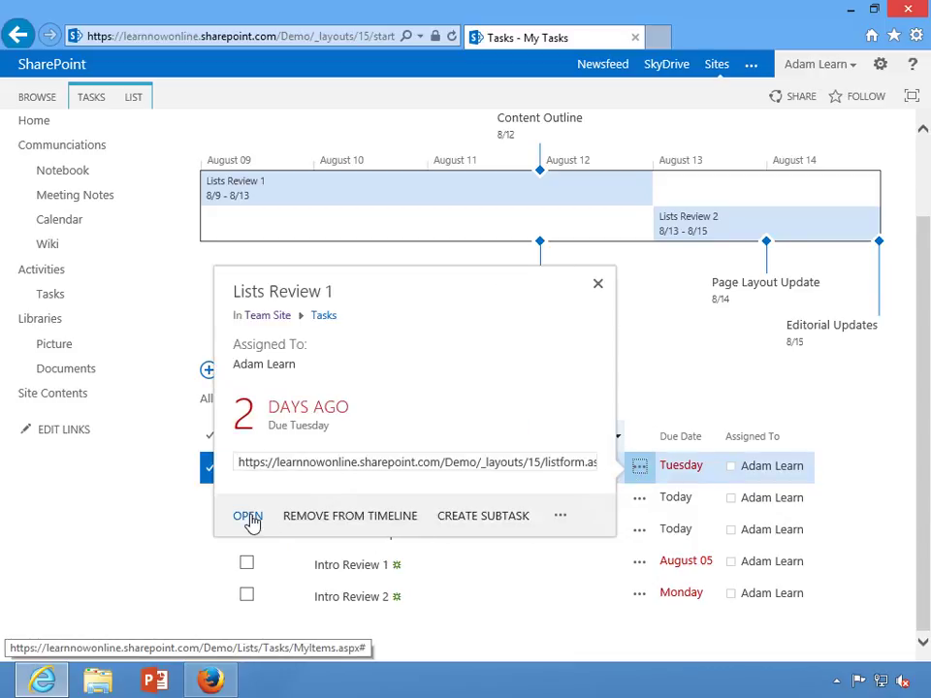
scroll(251, 522, "up", 2)
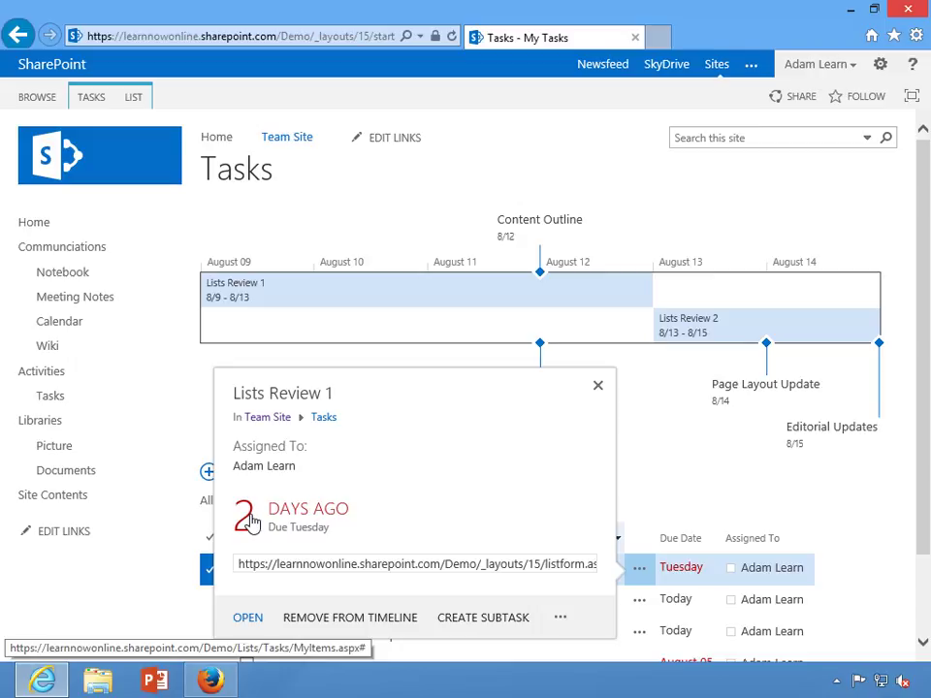
left_click(251, 522)
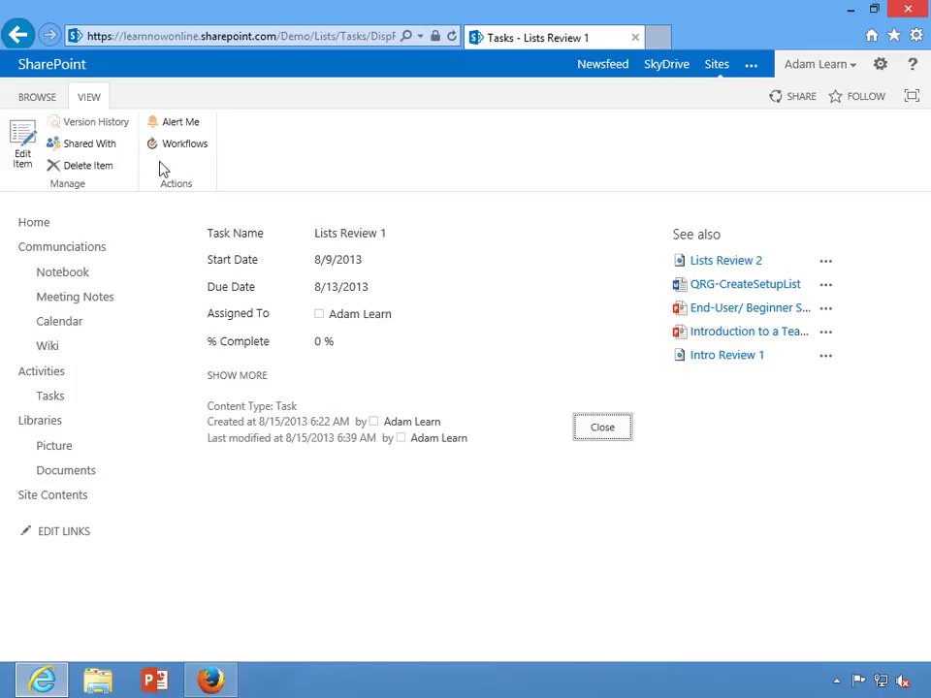
- Edit the Lists Review 1 task, set its Task Status to Completed among the additional fields, and save it
left_click(24, 145)
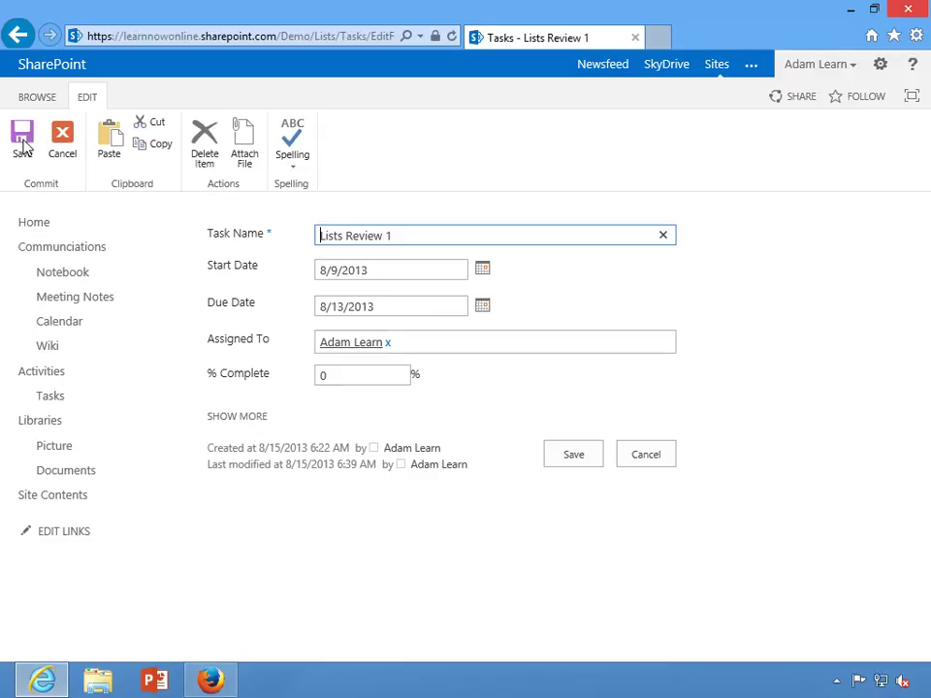
left_click(242, 424)
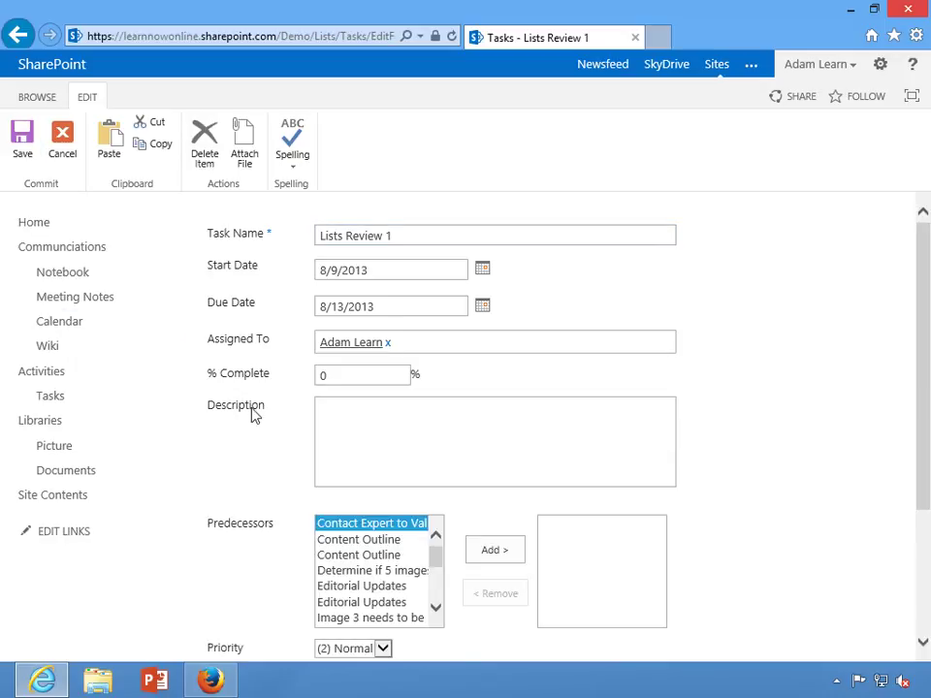
scroll(284, 402, "down", 3)
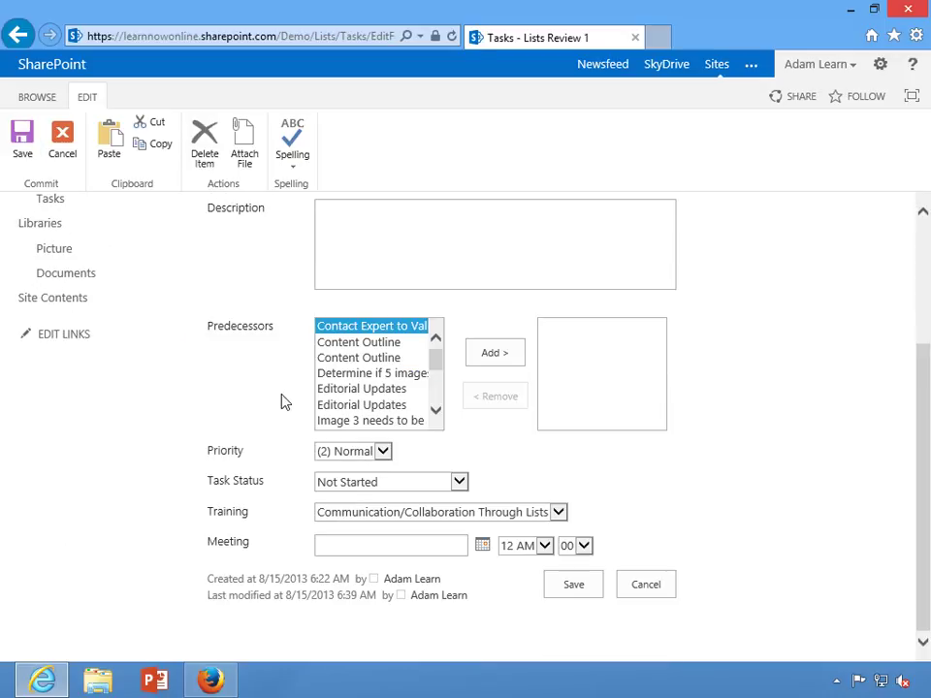
left_click(460, 482)
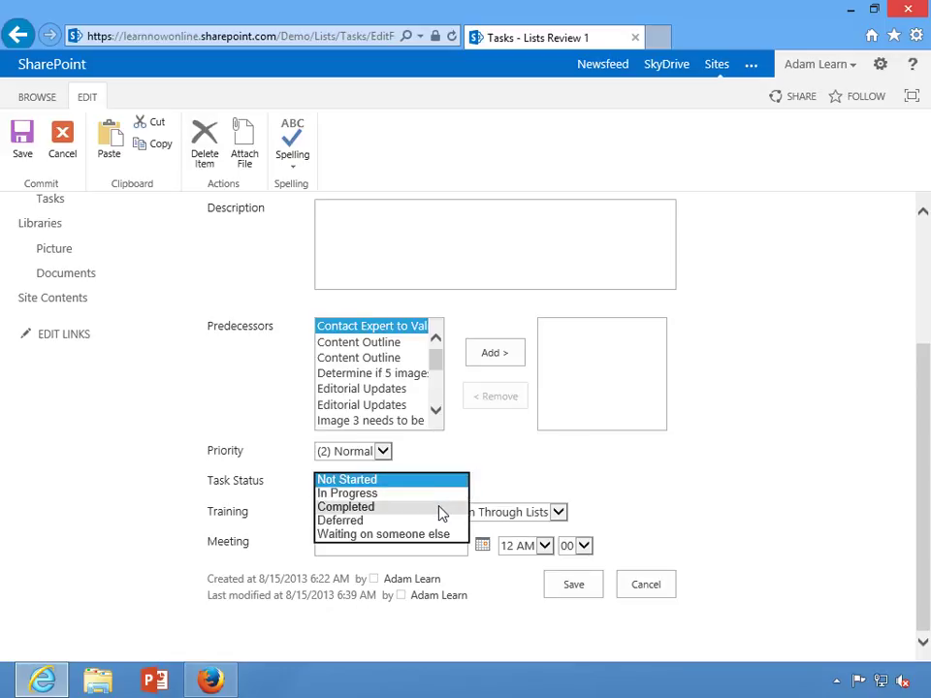
left_click(439, 510)
left_click(586, 588)
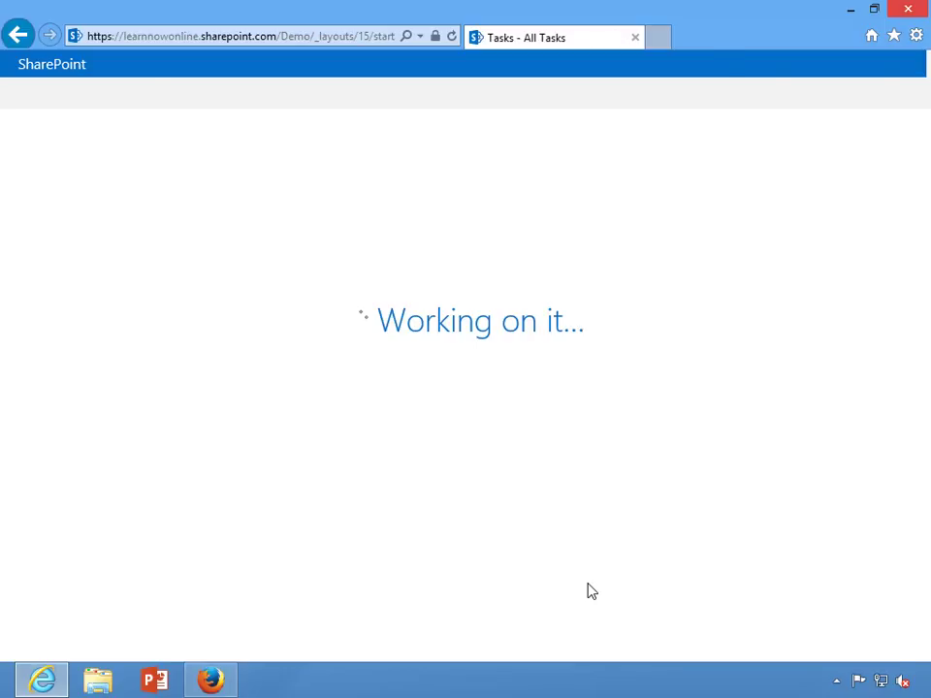
- Mark the Image Addition subtask under Lists Review 1 as complete directly in the All Tasks list
scroll(590, 591, "down", 1)
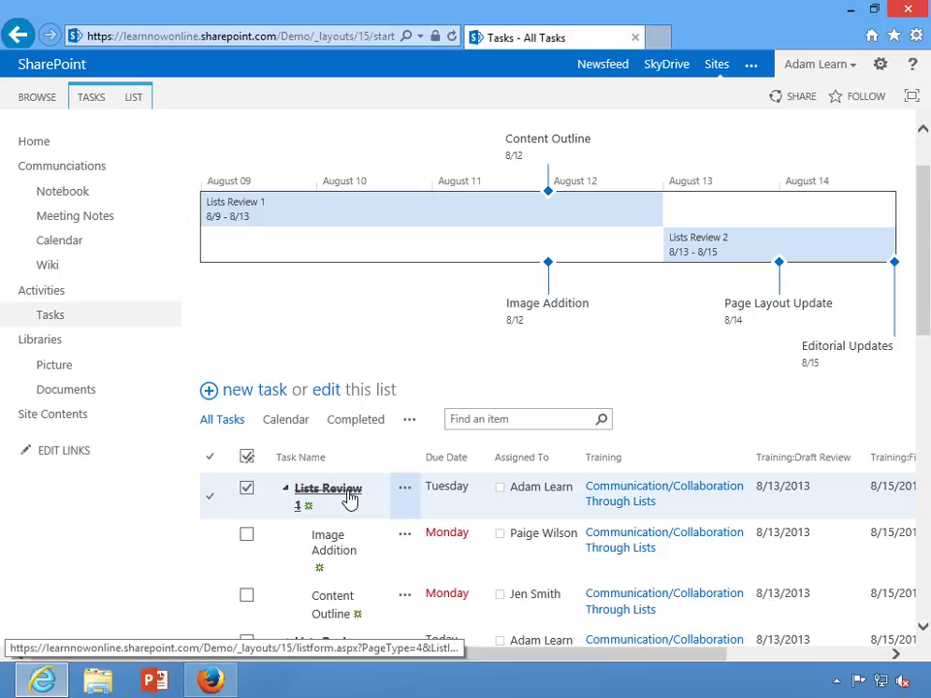
scroll(349, 497, "down", 1)
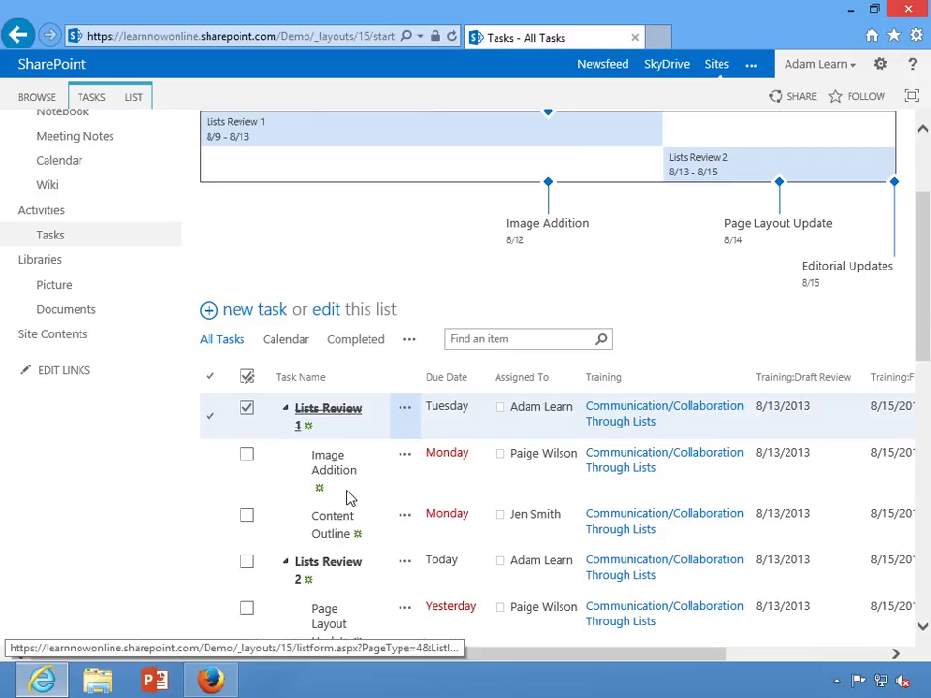
left_click(246, 461)
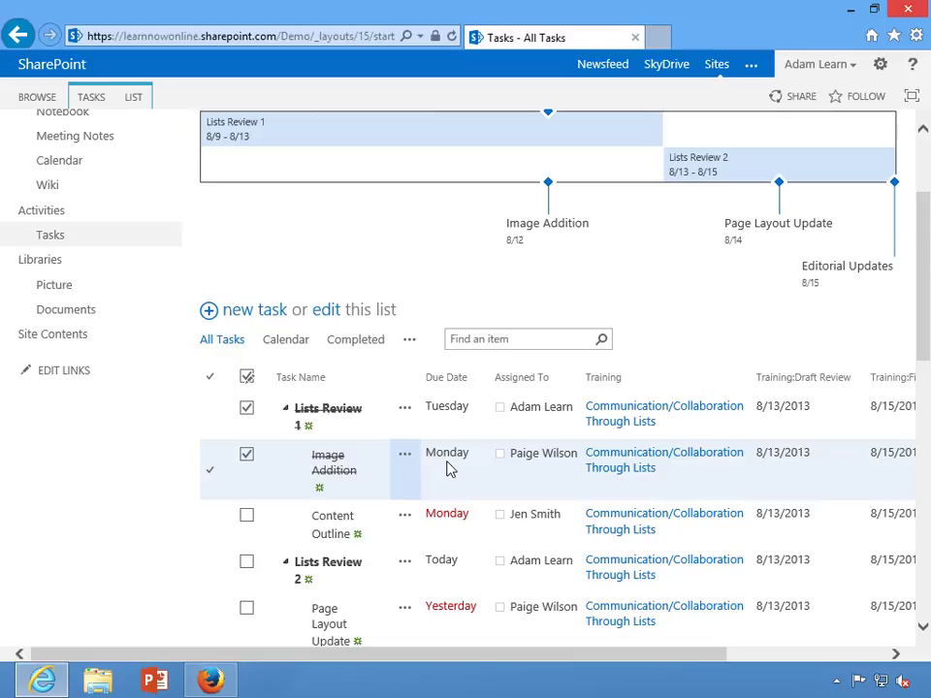
scroll(448, 469, "up", 3)
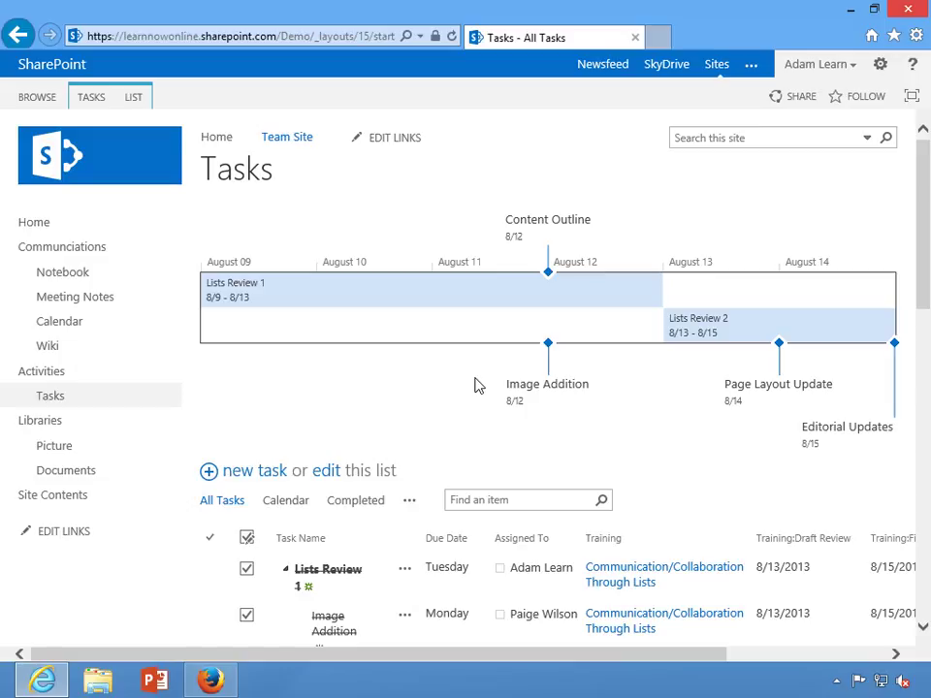
- Examine the August 2013 events in the site's Calendar with August 15's hidden items expanded, and open the Meeting Notes task view
left_click(64, 324)
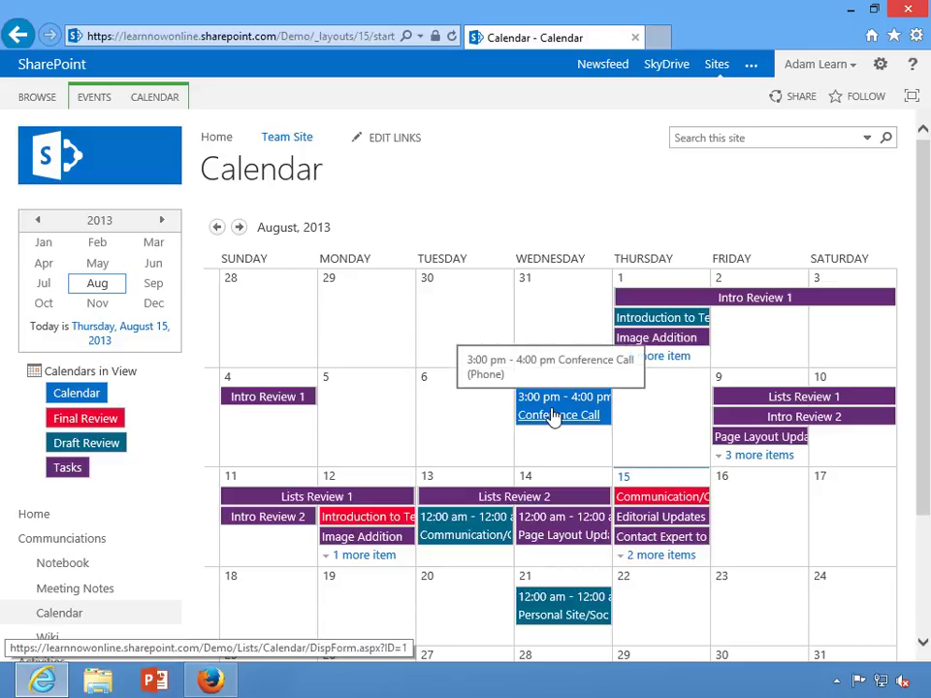
left_click(656, 555)
scroll(676, 600, "down", 1)
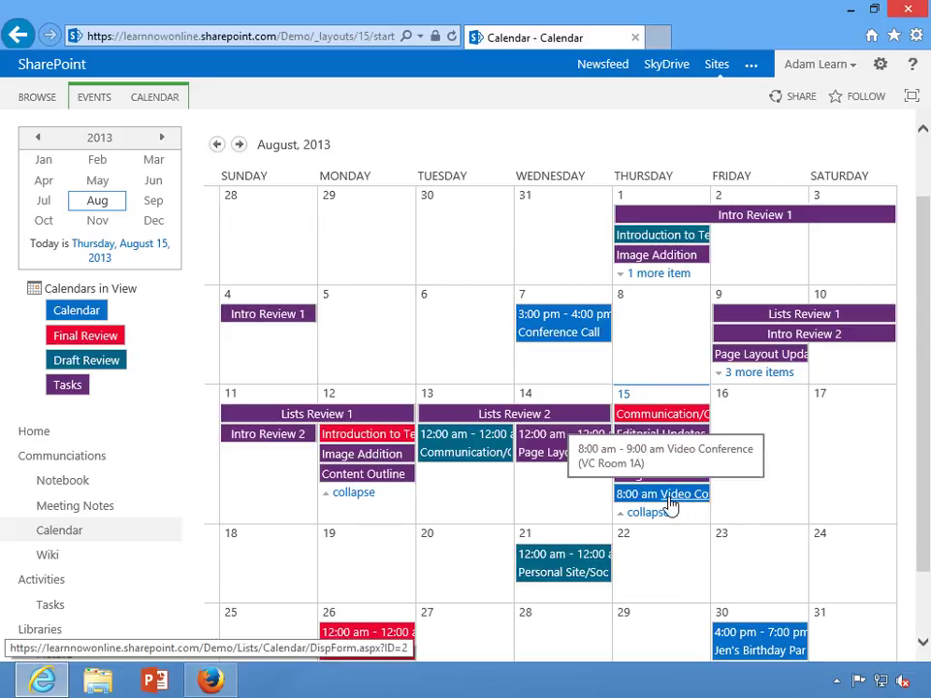
scroll(669, 504, "down", 1)
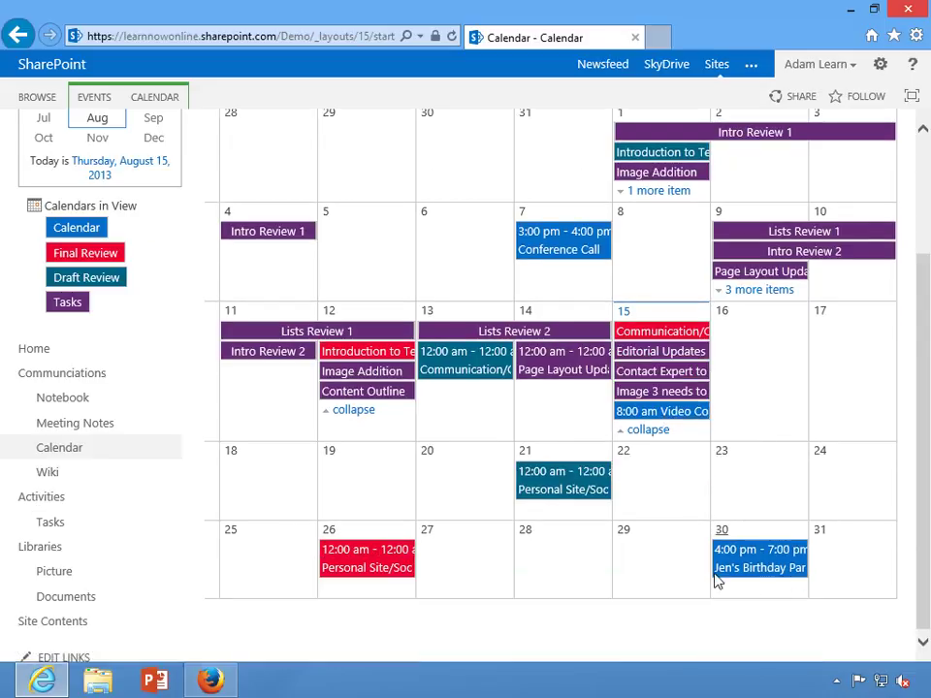
mouse_move(797, 550)
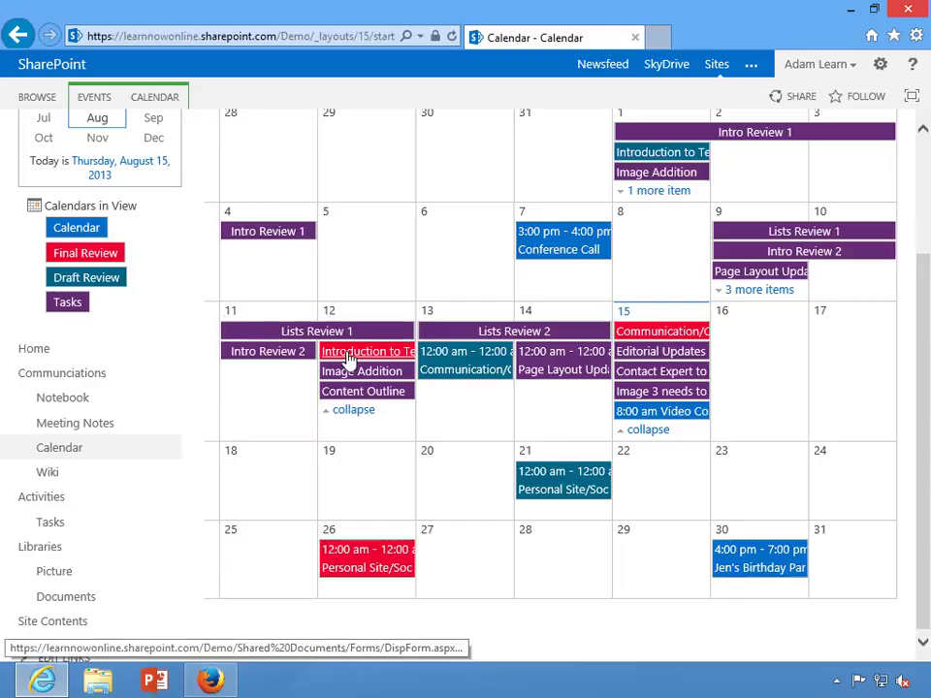
mouse_move(347, 358)
mouse_move(667, 336)
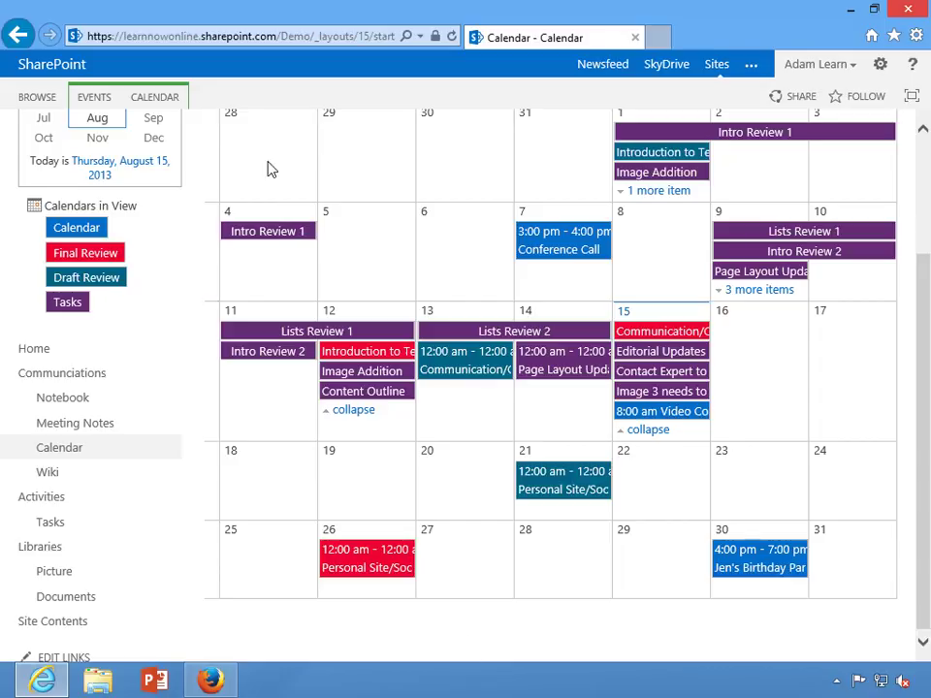
mouse_move(424, 281)
left_click(88, 425)
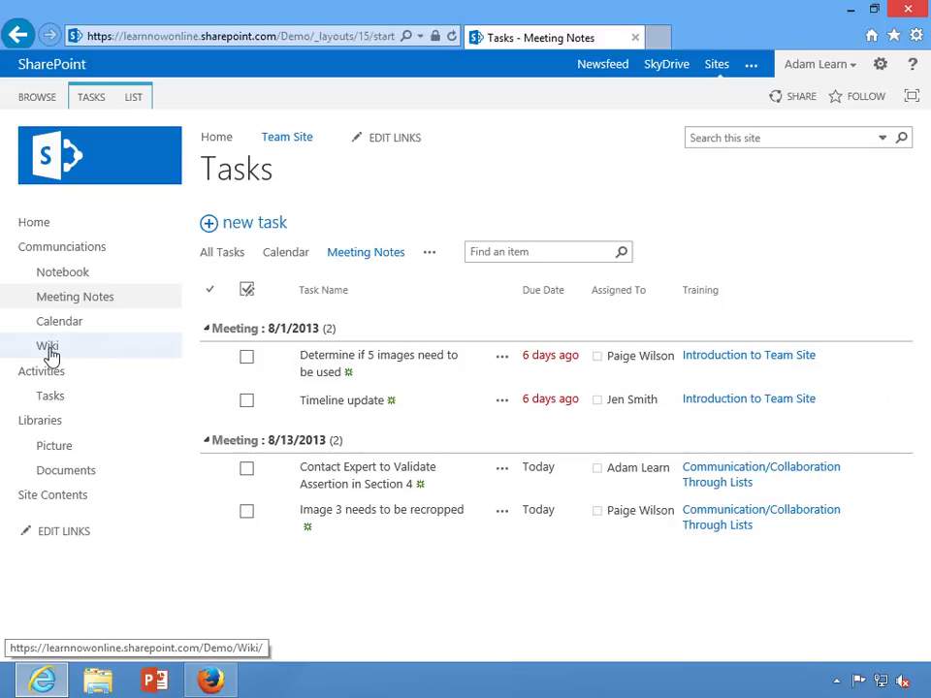
- Edit the Wiki's Home page and insert a table with three columns and two rows above the two document links
left_click(48, 346)
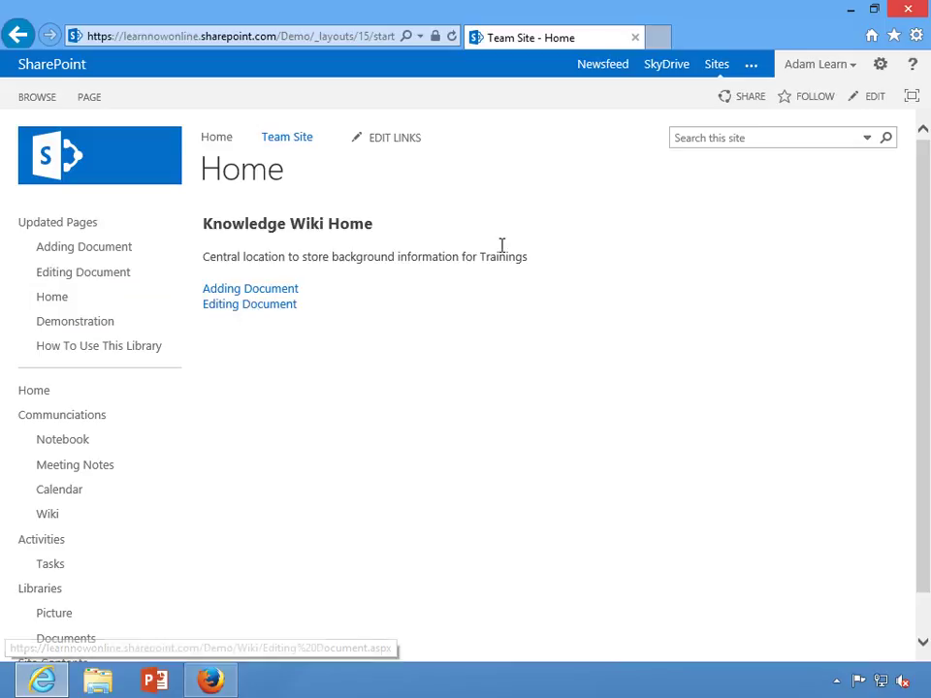
left_click(873, 98)
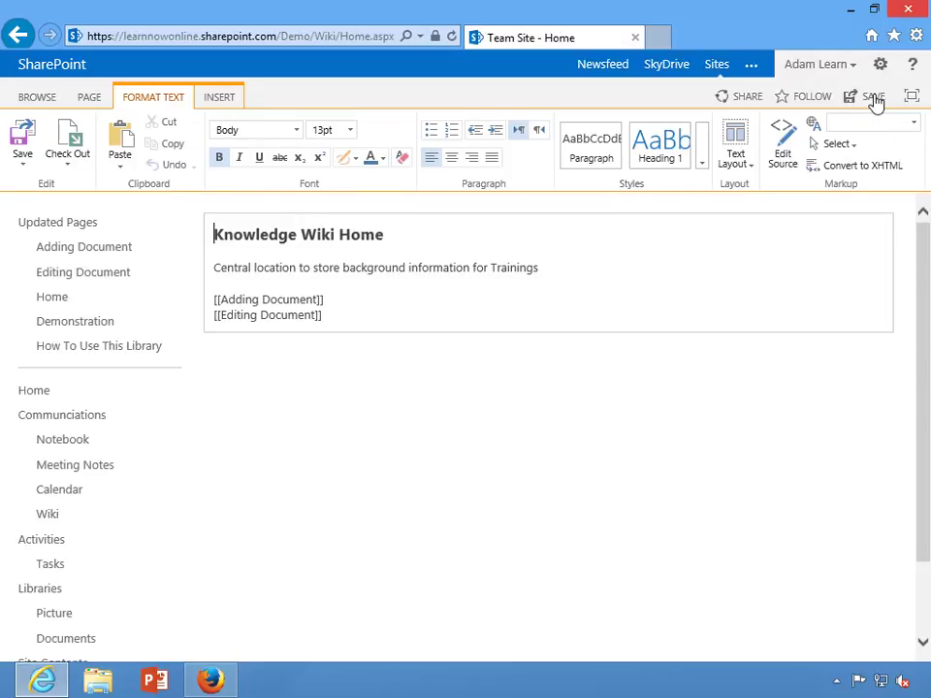
left_click(244, 281)
key("Return")
key("Return")
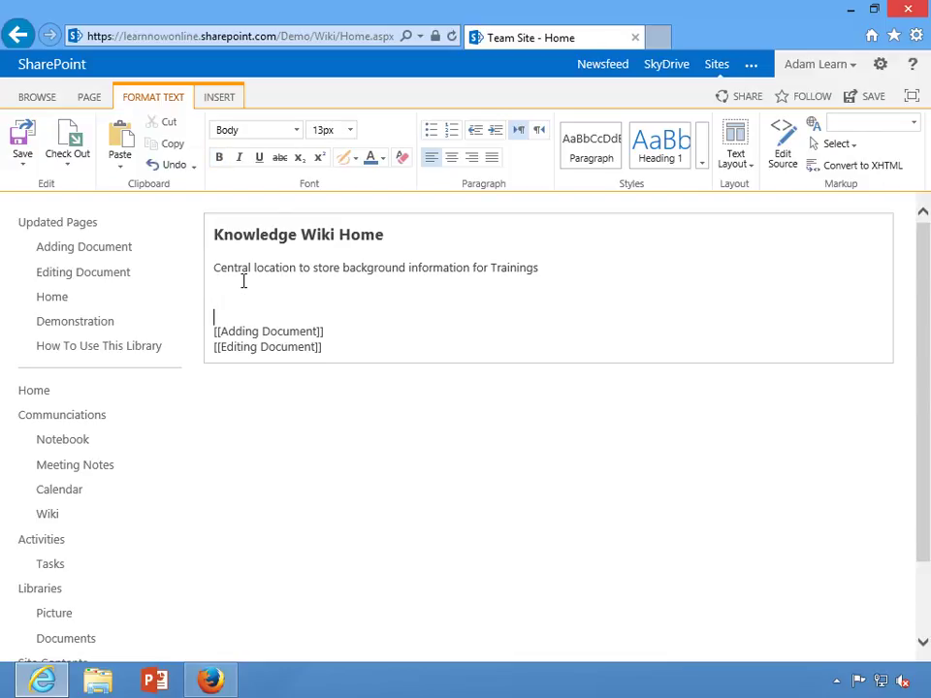
left_click(222, 98)
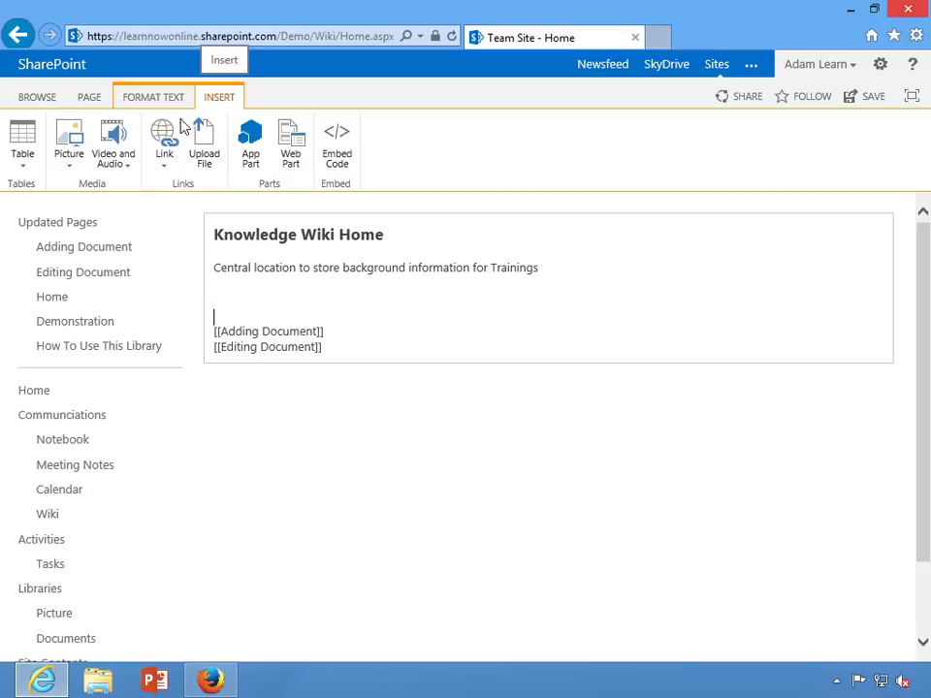
left_click(17, 169)
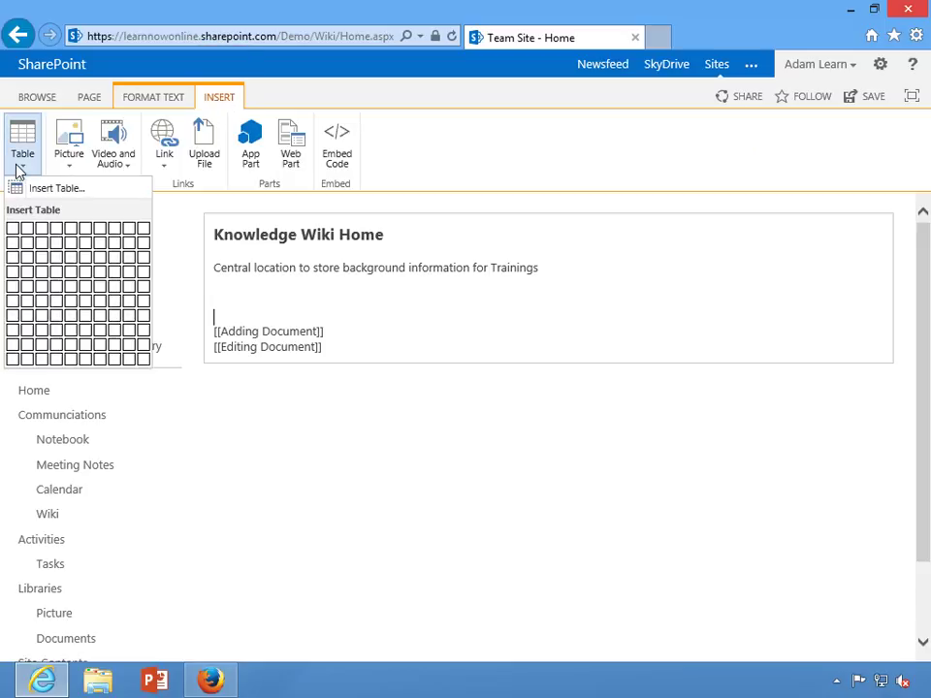
left_click(40, 248)
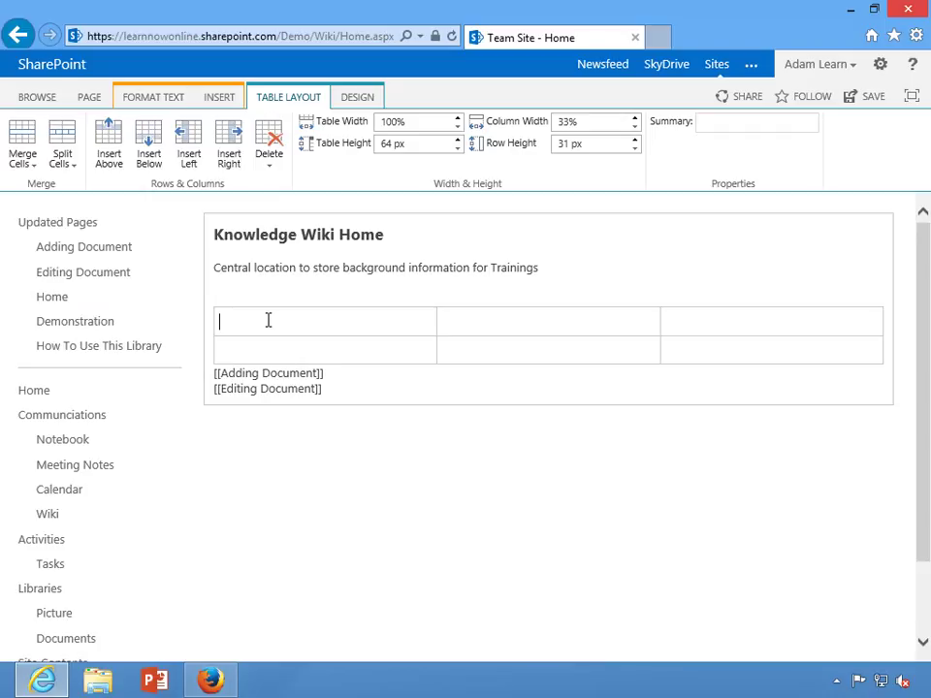
- Enter "Introduction to Team Site" and "Collaboration Through Lists" as the headings of the table's first two columns
type("Introduction to Team Site")
key("Tab")
type("Collaboration")
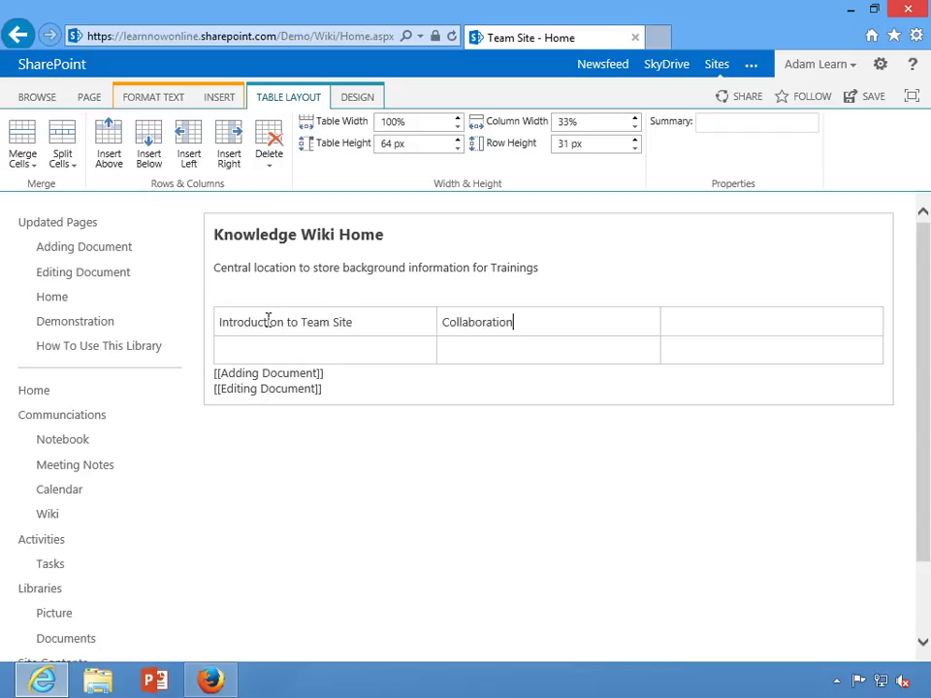
type(" Throug")
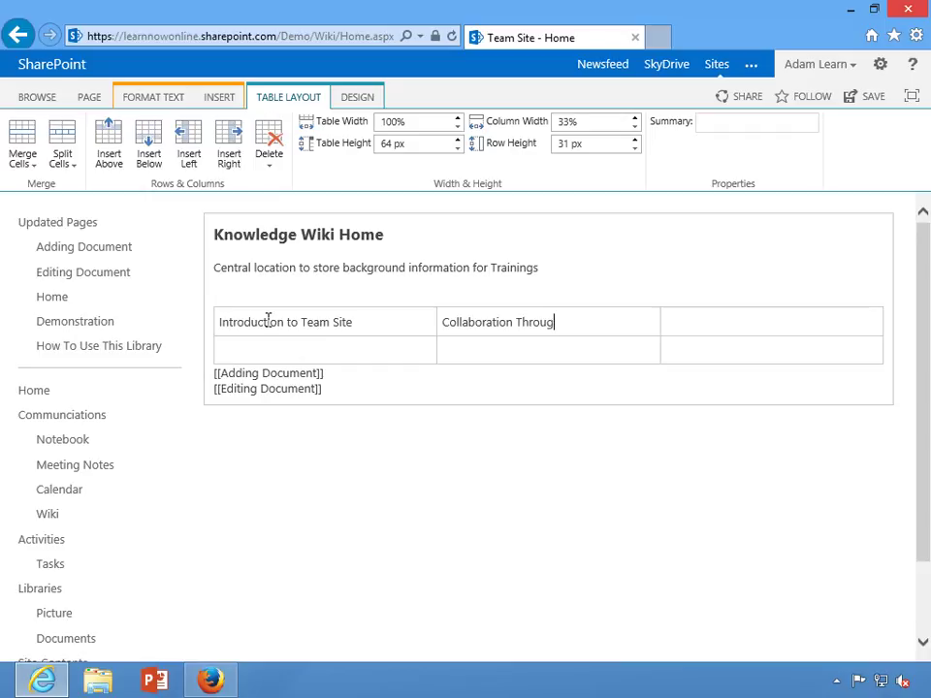
type("h Lists")
- Move the [[Adding Document]] and [[Editing Document]] links from below the table into the second row of its third column
left_click_drag(333, 392, 206, 385)
key("ctrl+c")
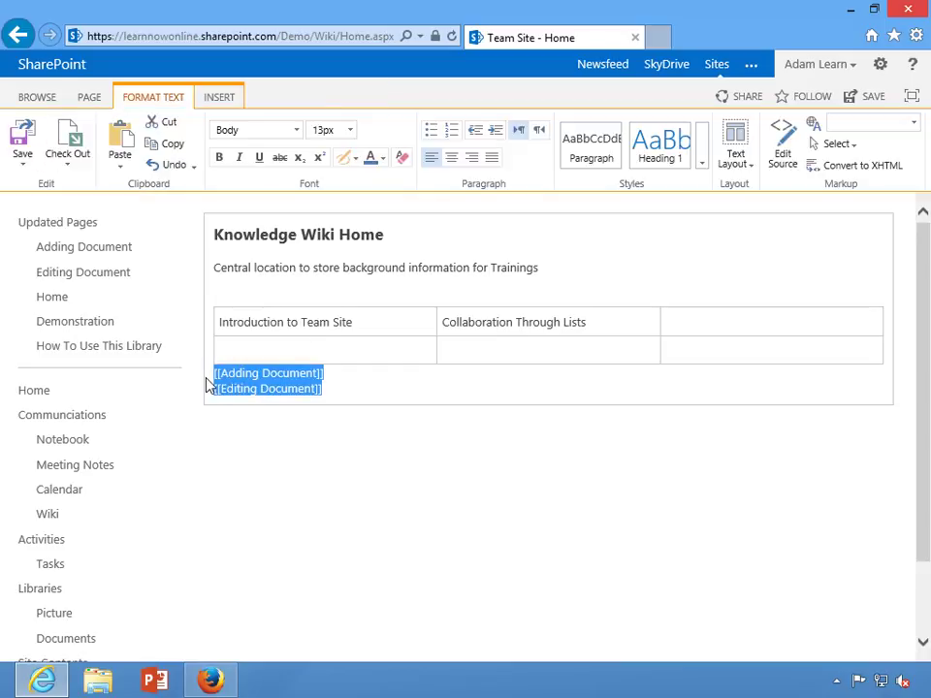
key("Delete")
left_click(676, 353)
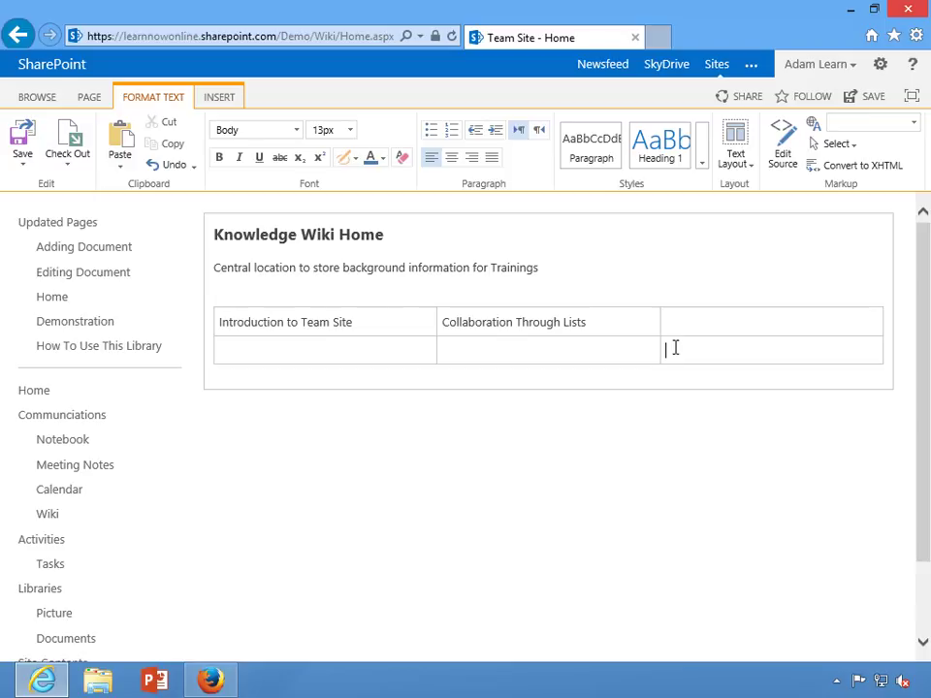
key("ctrl+v")
- Head the third column "Managing Documents" and remove the blank line above the links in the cell beneath it
left_click(672, 320)
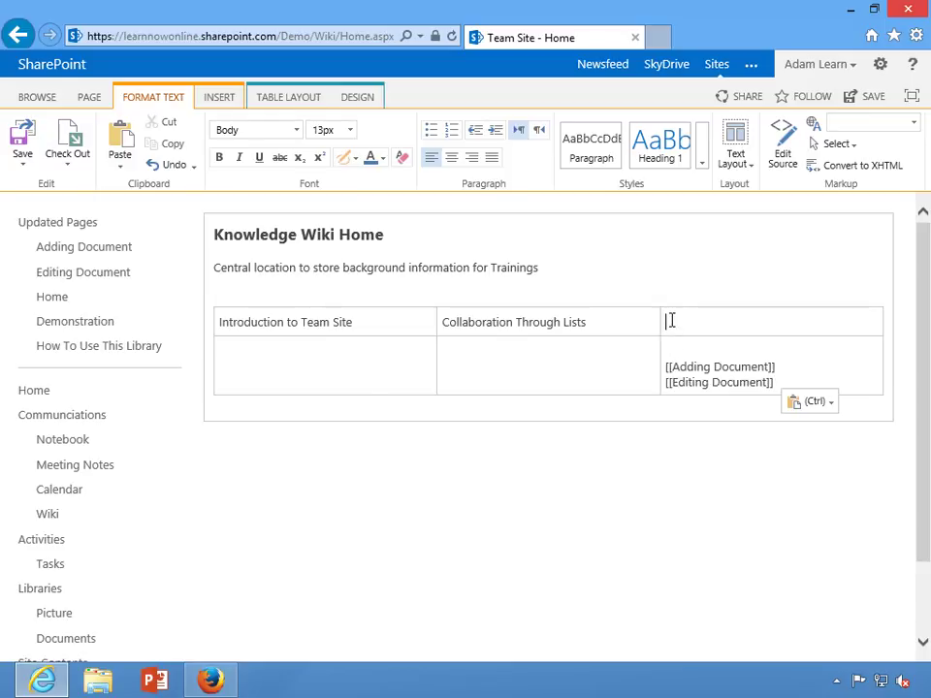
type("Managing DOcuments")
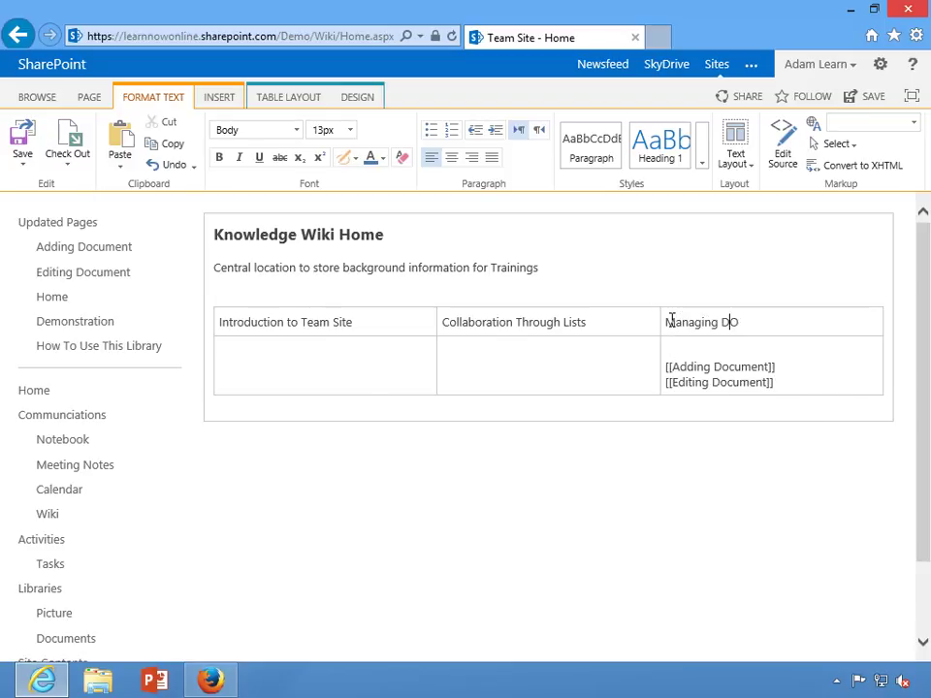
left_click(737, 322)
key("BackSpace")
type("o")
left_click(669, 349)
key("Delete")
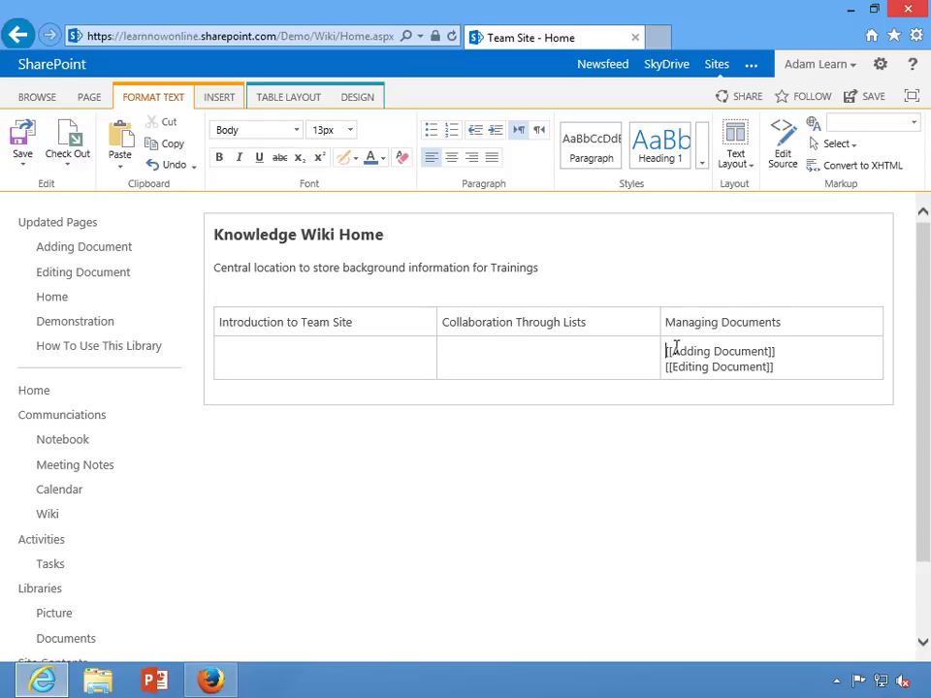
- Add the wiki links [[Introduction]] and [[Navigation]] on separate lines in the cell under Introduction to Team Site
left_click(262, 341)
type("[[")
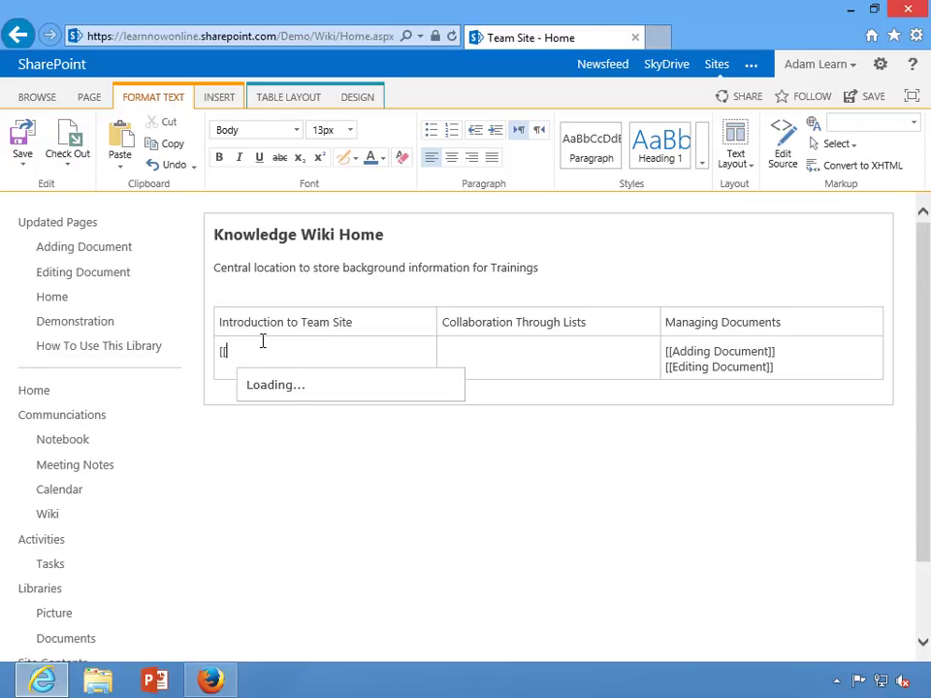
type("t")
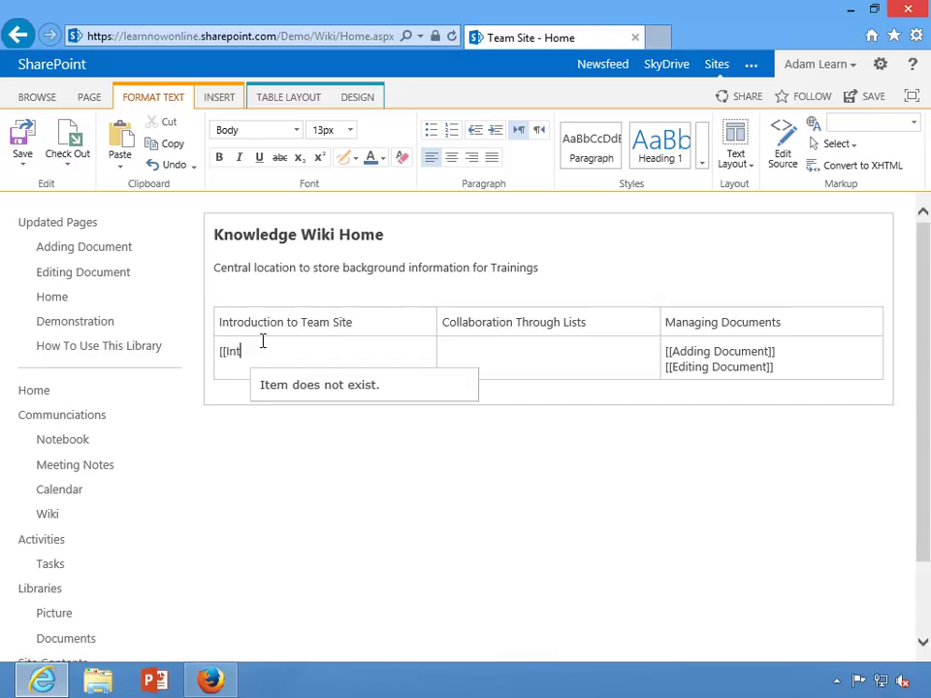
type("roductoion")
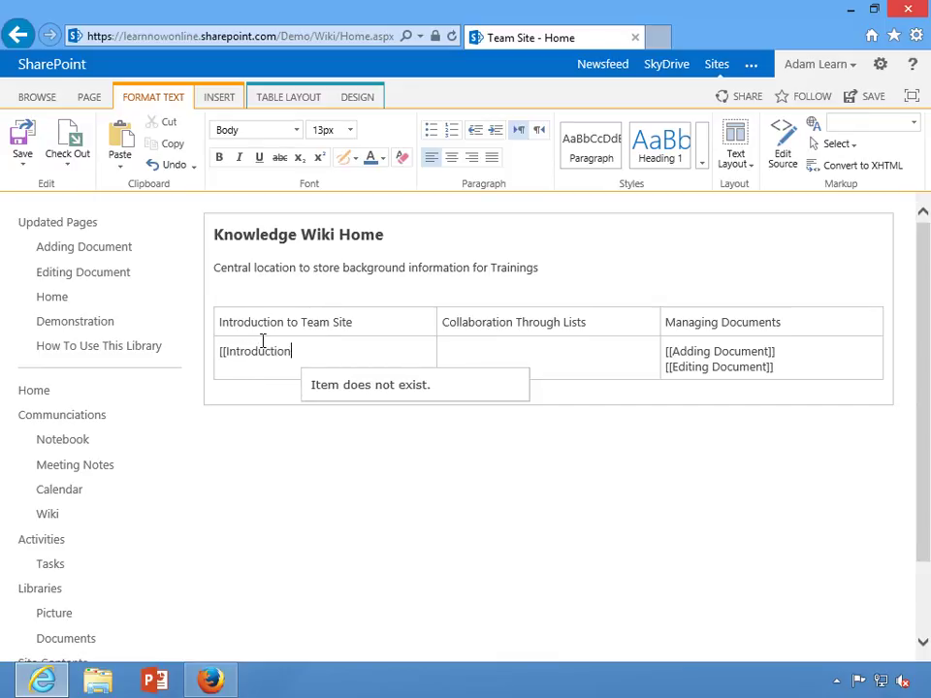
type("]]")
key("Return")
type("[[Navigation]]")
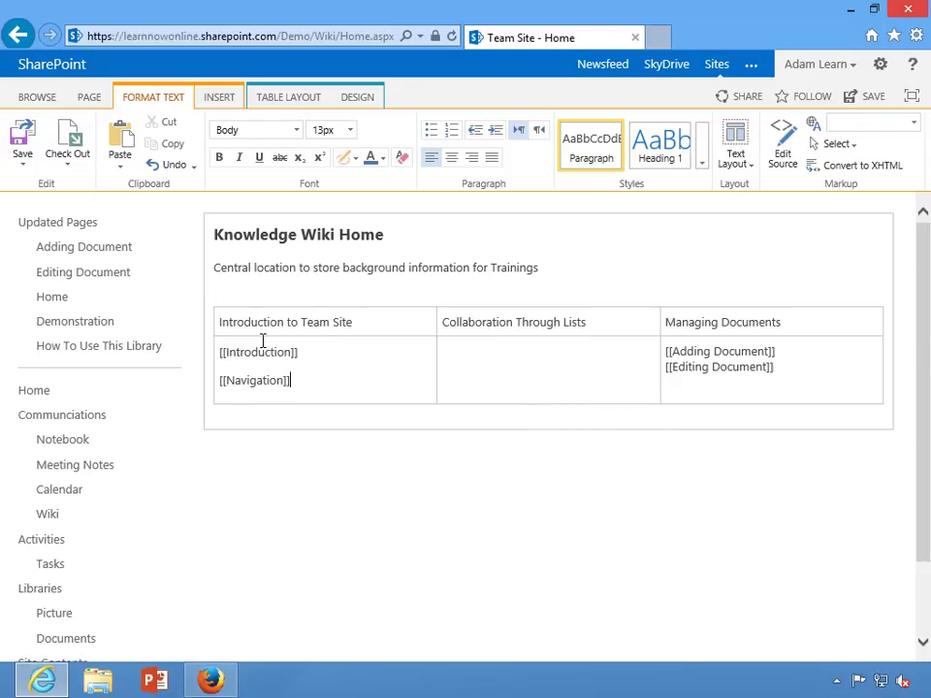
- Add the wiki links [[Communications]] and [[Activities]] on separate lines in the cell under Collaboration Through Lists
left_click(445, 349)
type("[[Communications]]")
key("Return")
type("[[")
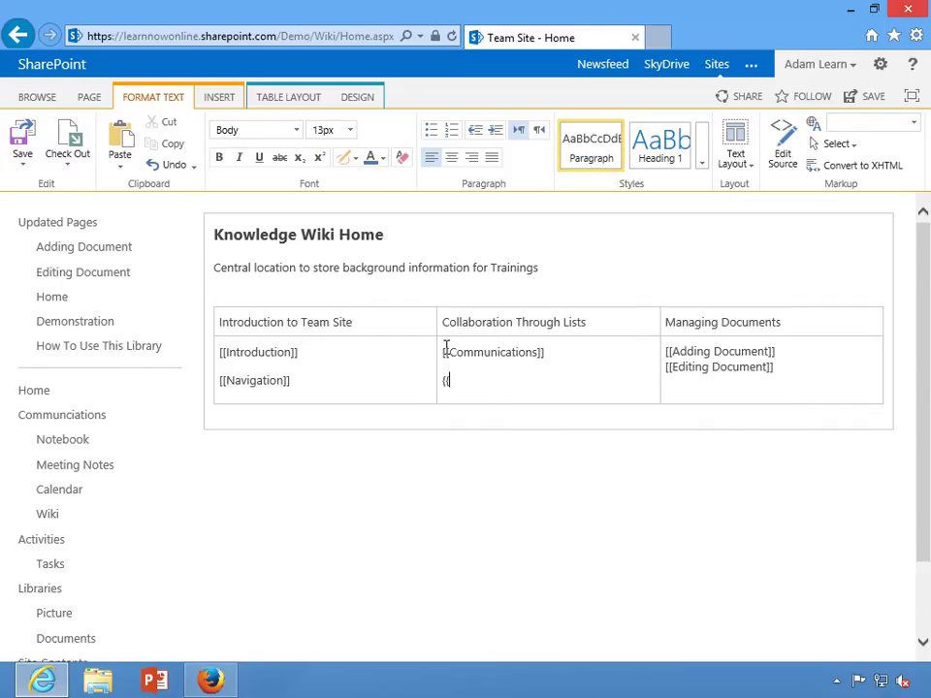
type("Activities")
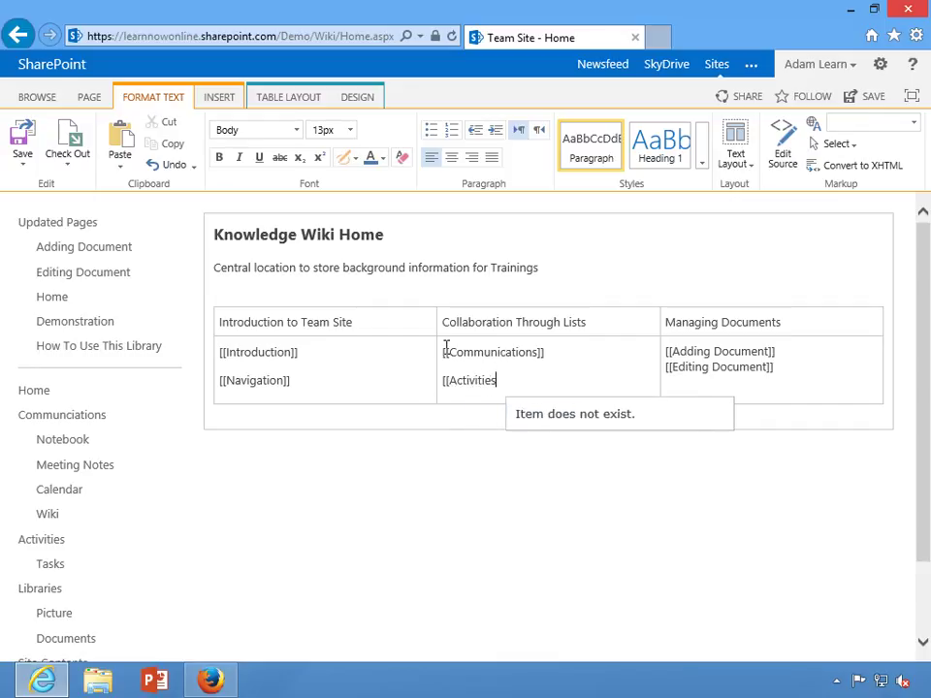
type("]]")
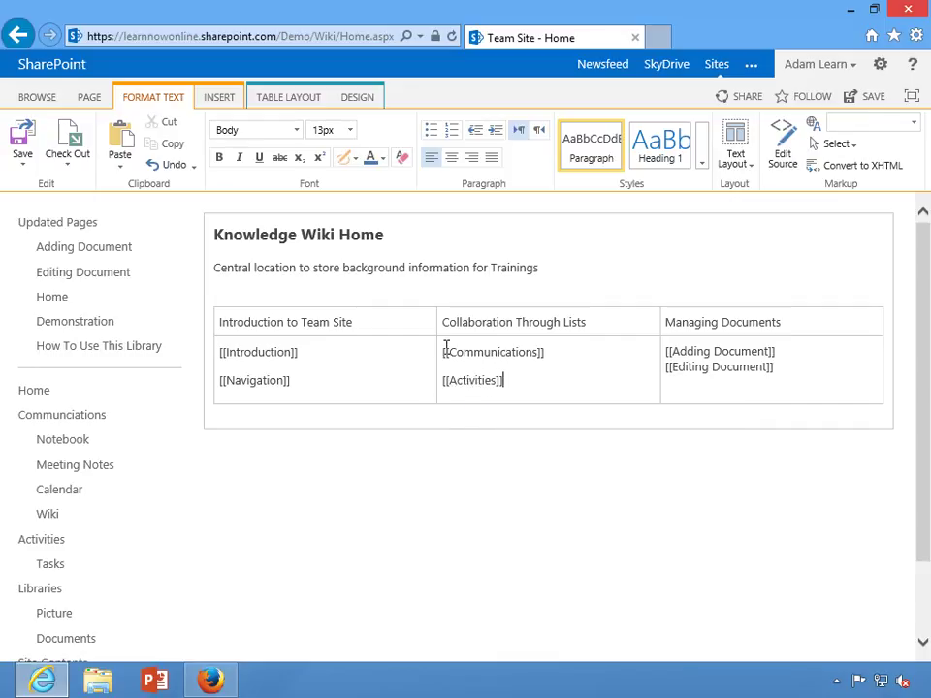
- Save the wiki Home page, then check its Adding Document link and return through that page's Home link
left_click(870, 105)
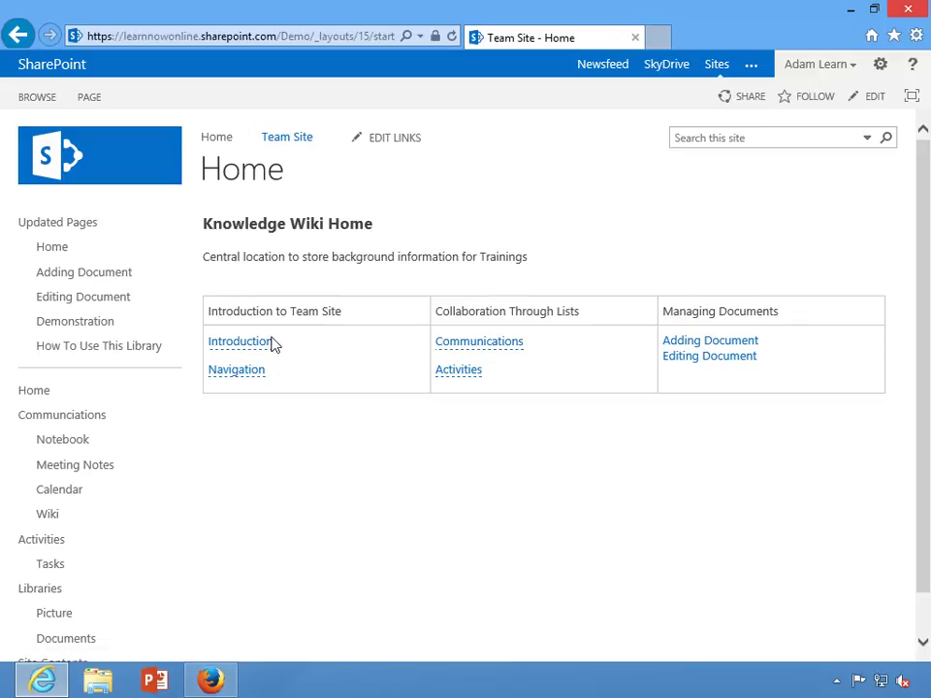
left_click(715, 341)
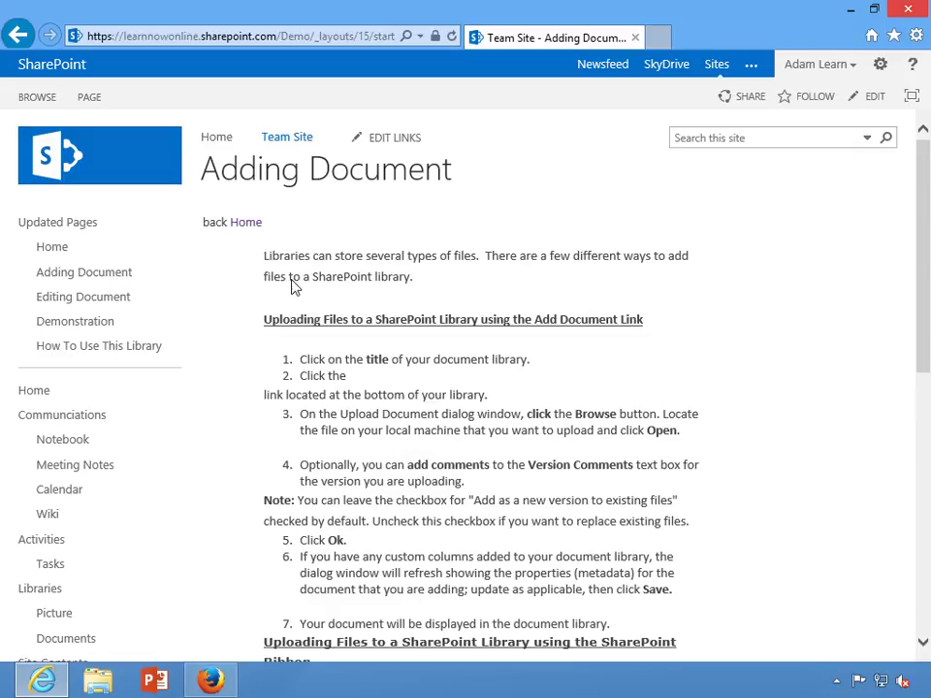
left_click(246, 224)
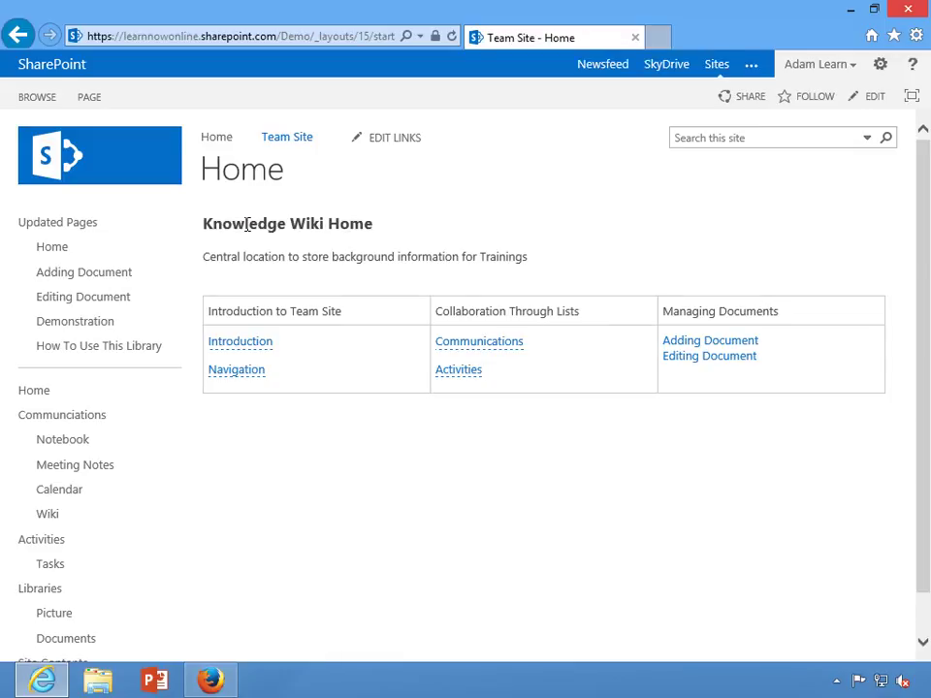
- Create the Introduction wiki page from its link with the text "Gain the interest of the student.", save it, and return to the site's home page
left_click(244, 351)
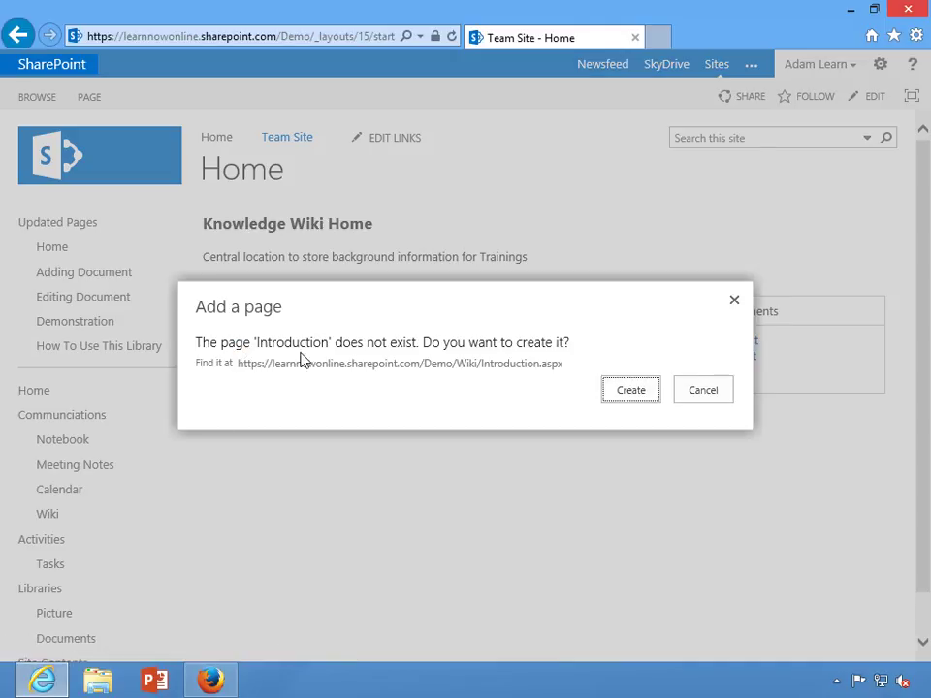
left_click(620, 393)
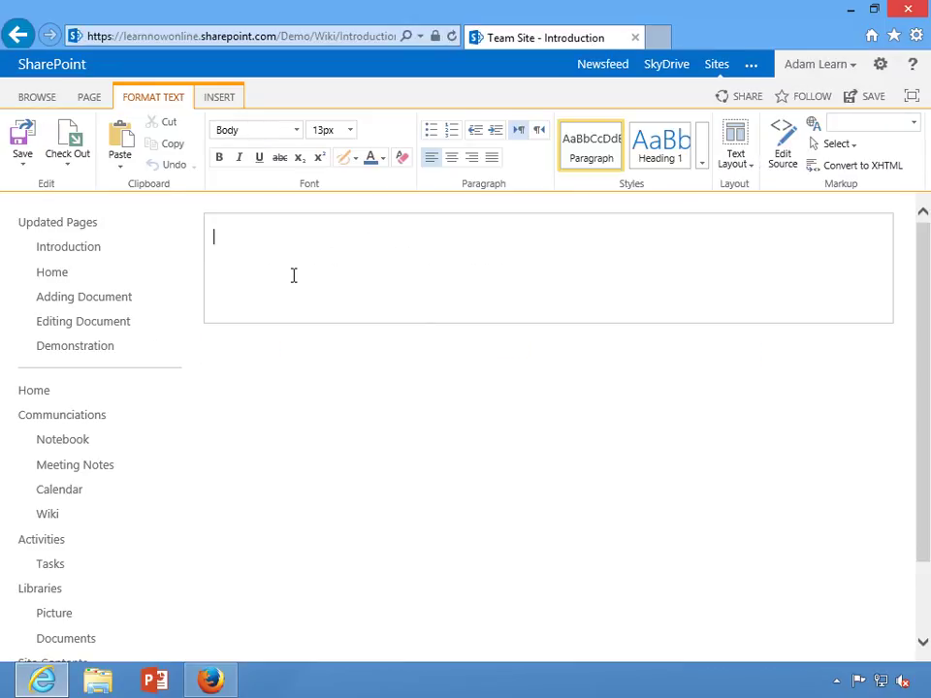
type("Gain the interest of ")
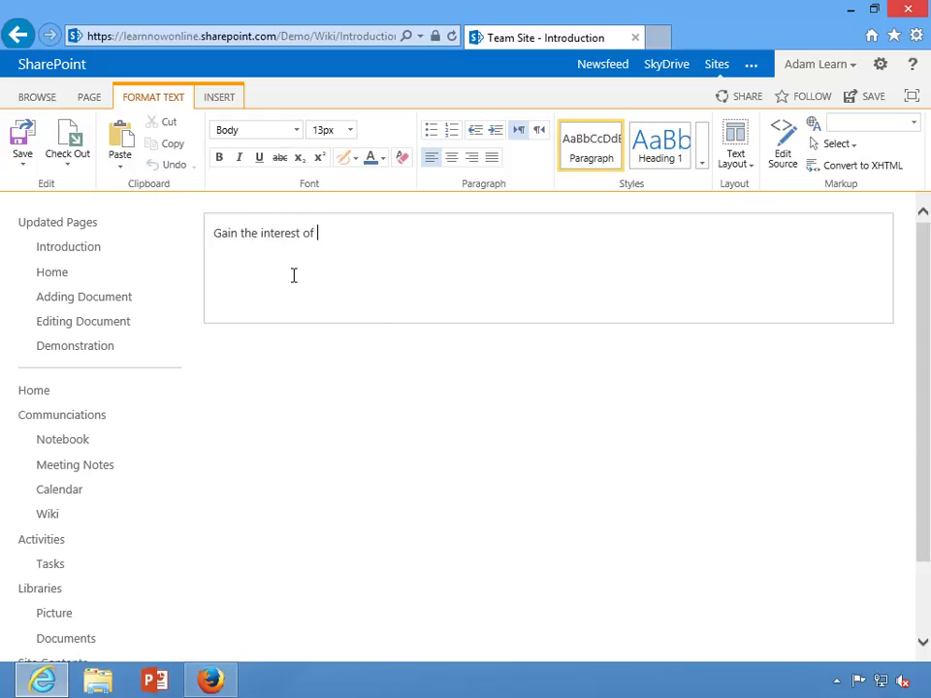
type("the student.")
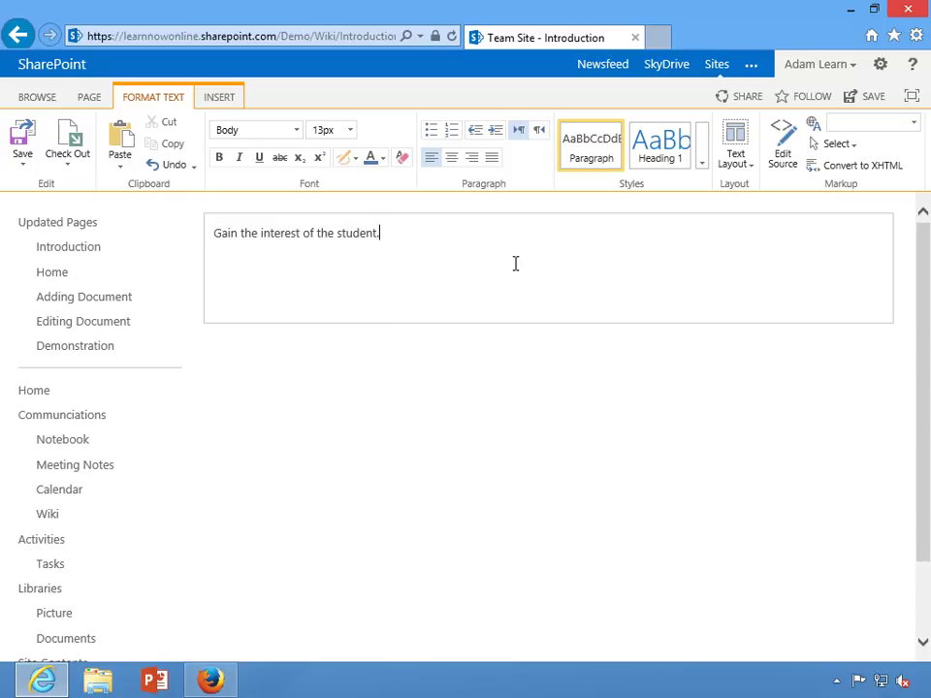
left_click(864, 97)
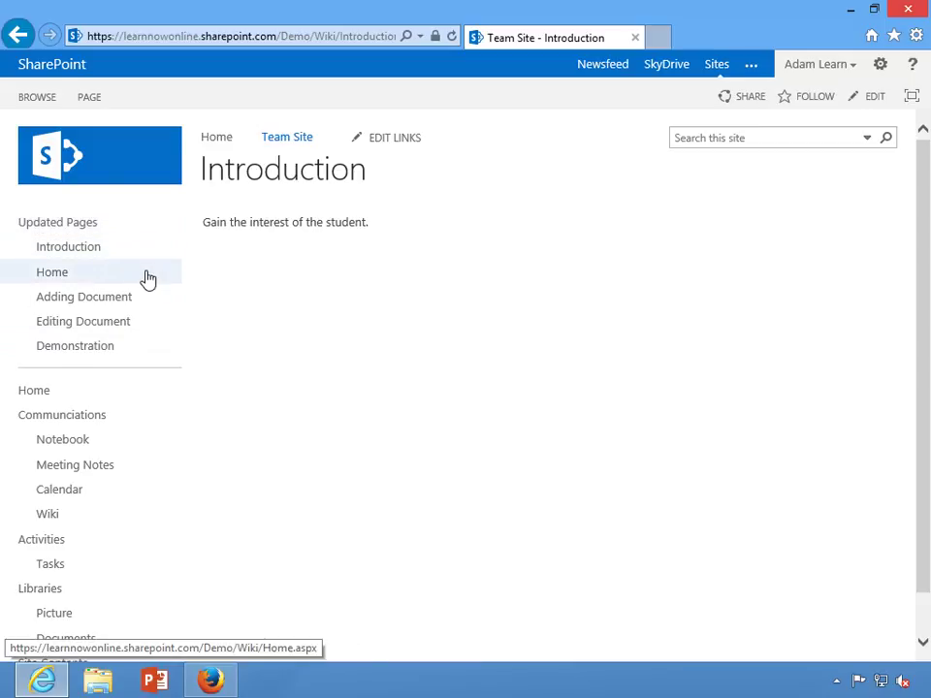
left_click(130, 396)
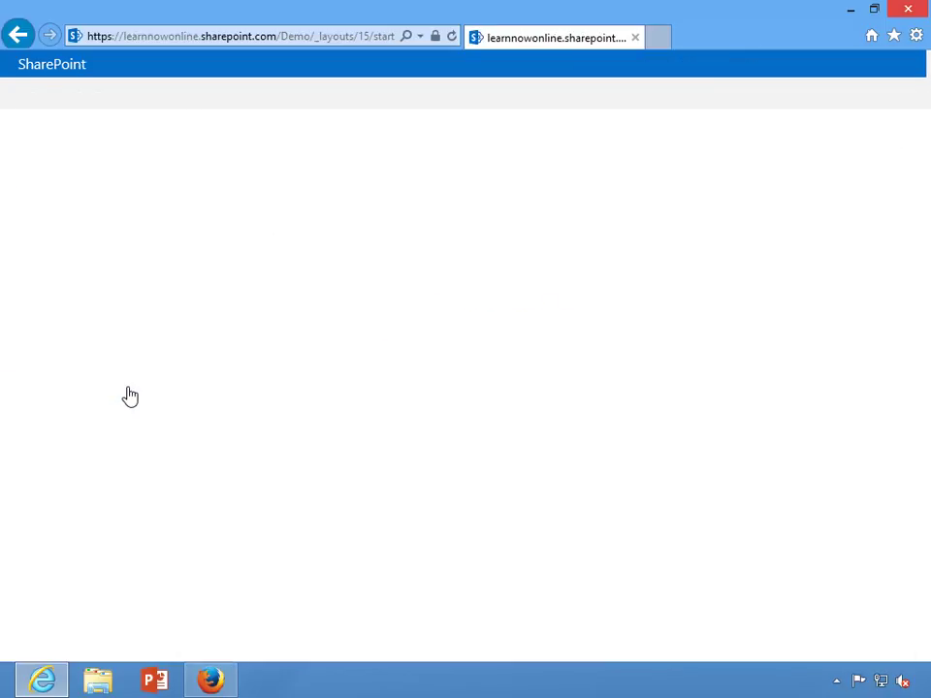